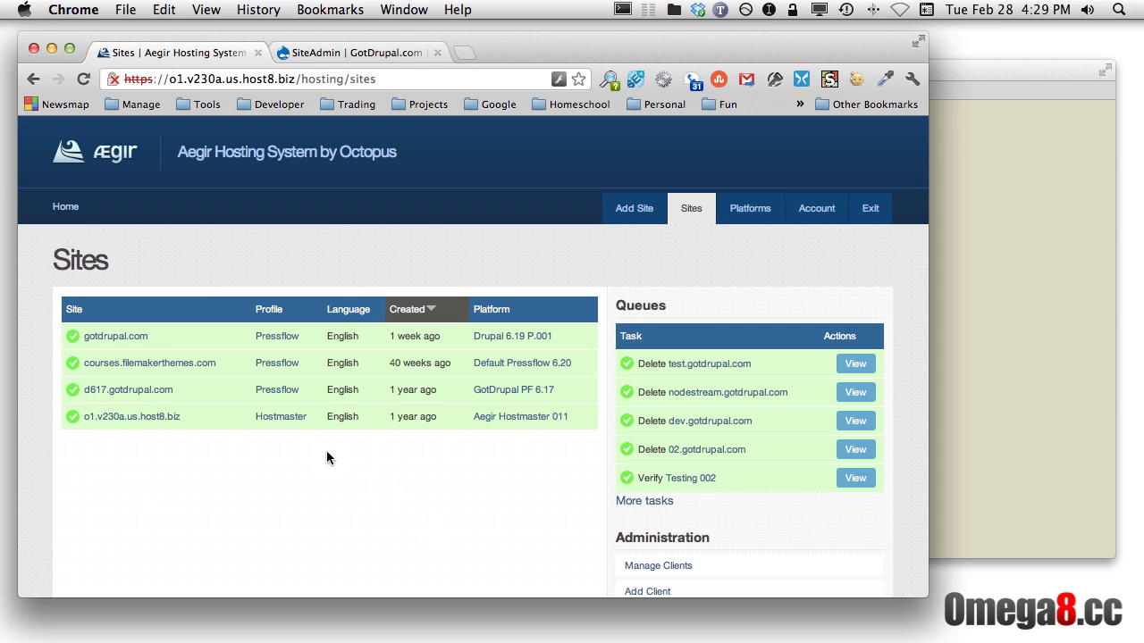
# Open the gotdrupal.com site page, view its Migrate options, and cancel without migrating
pyautogui.click(112, 339)
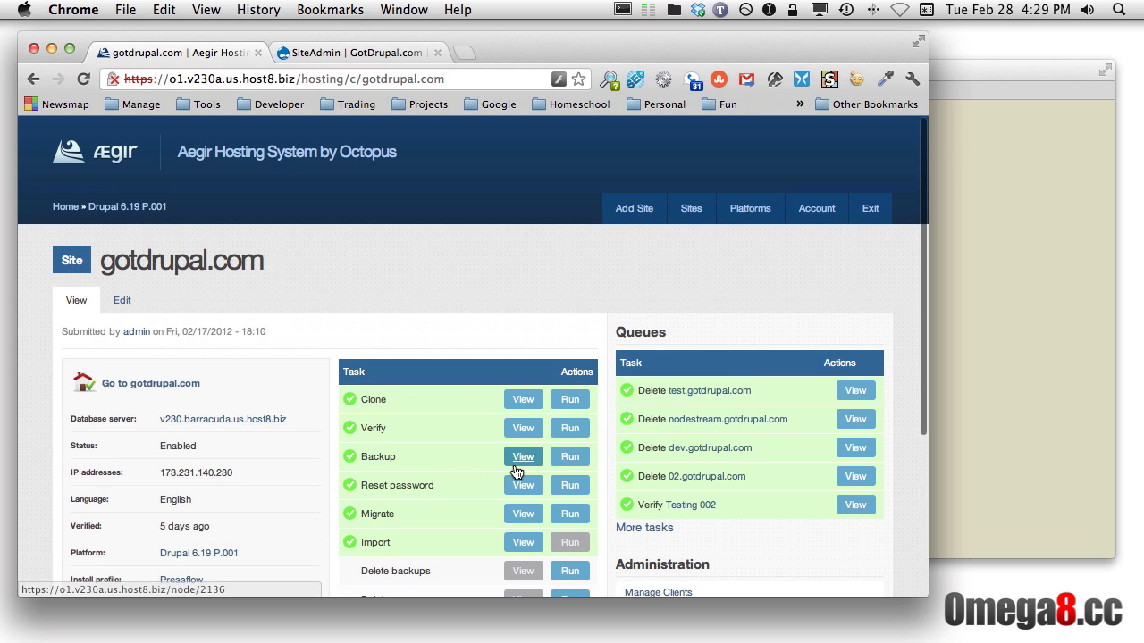
pyautogui.scroll(-3, 516, 472)
pyautogui.scroll(-1, 513, 472)
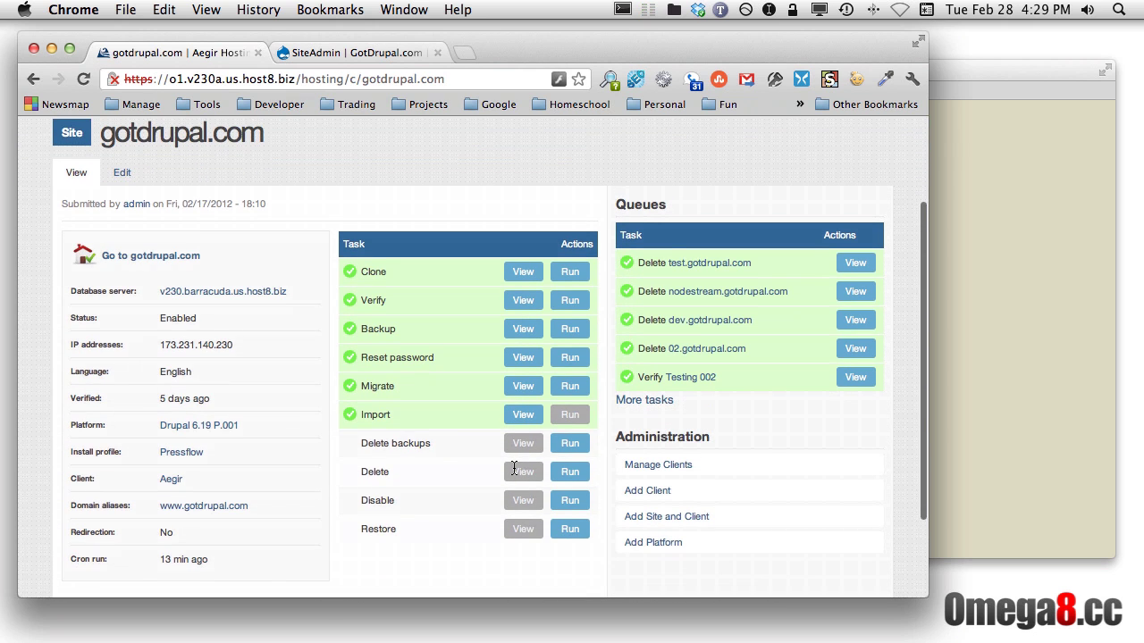
pyautogui.click(577, 392)
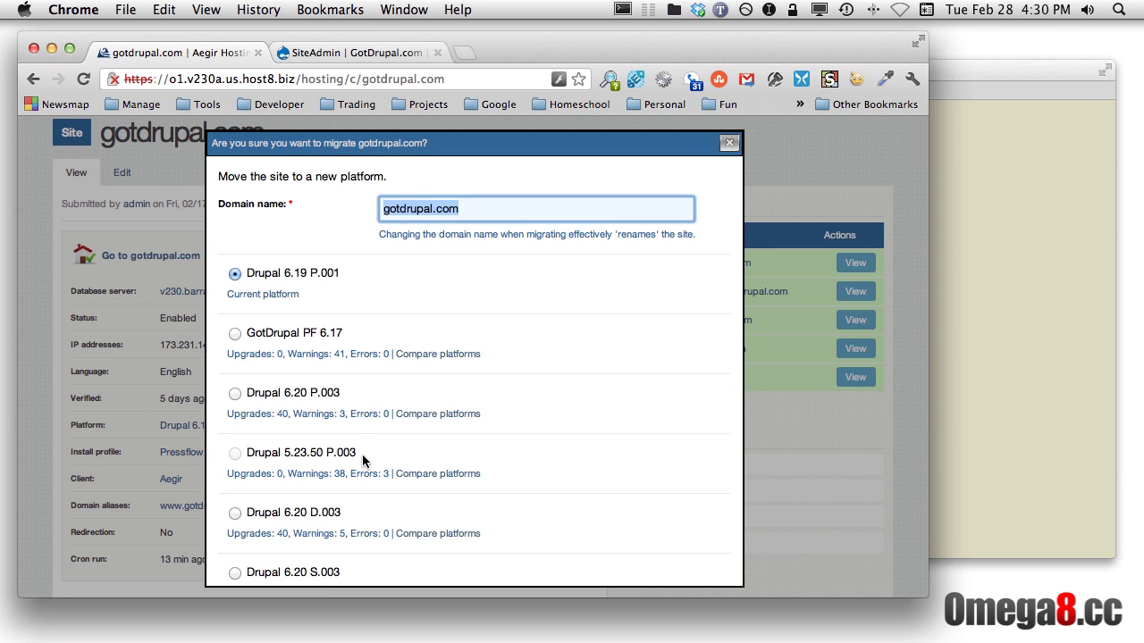
pyautogui.click(726, 147)
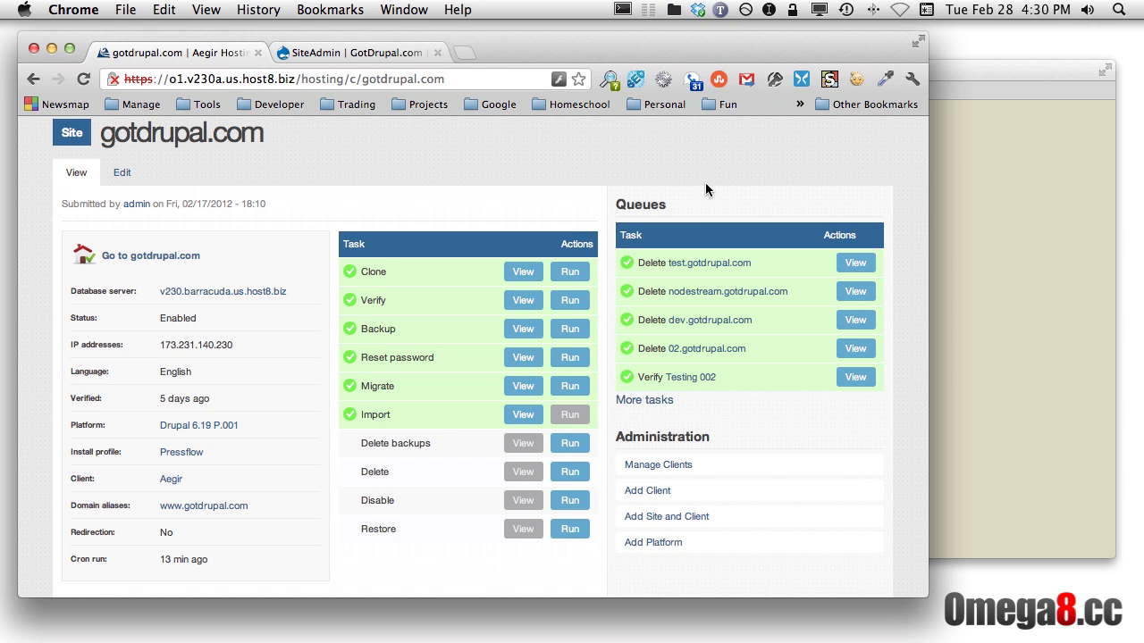
# Run the Verify task for gotdrupal.com
pyautogui.click(568, 306)
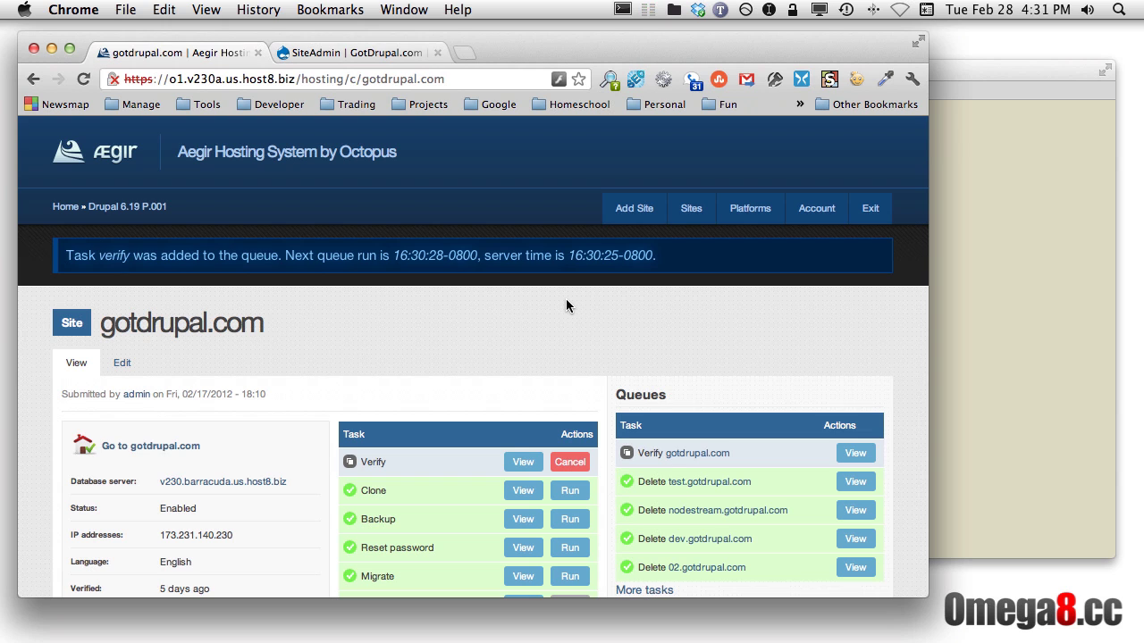
# Open the Platforms list and search the page for 'Gotd' to find the GotDrupal platforms
pyautogui.click(761, 218)
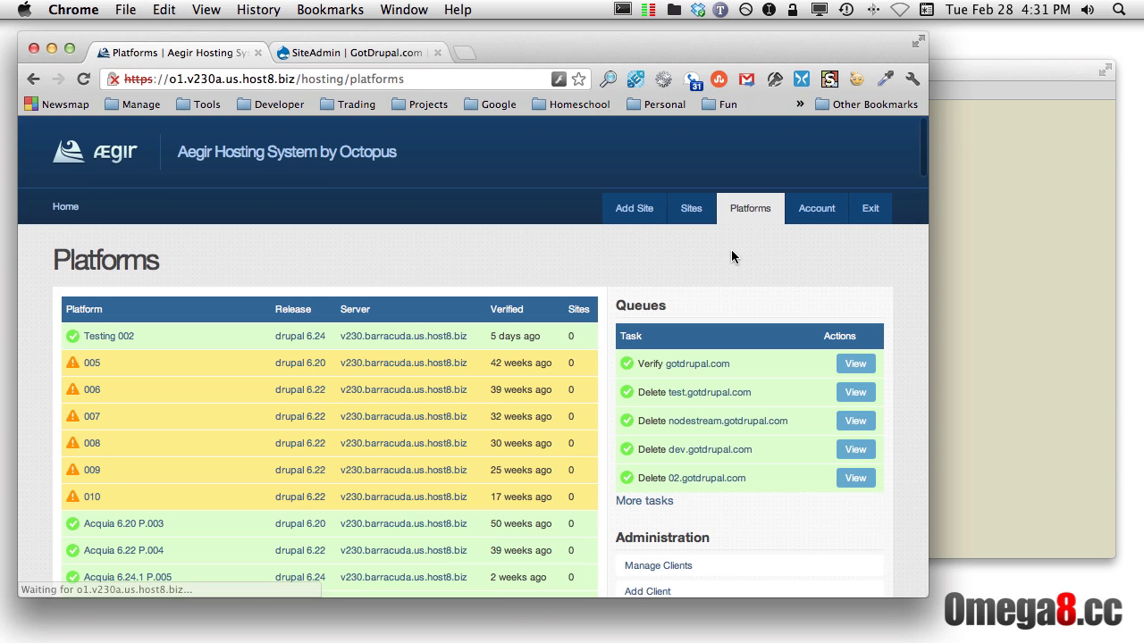
pyautogui.scroll(-10, 712, 272)
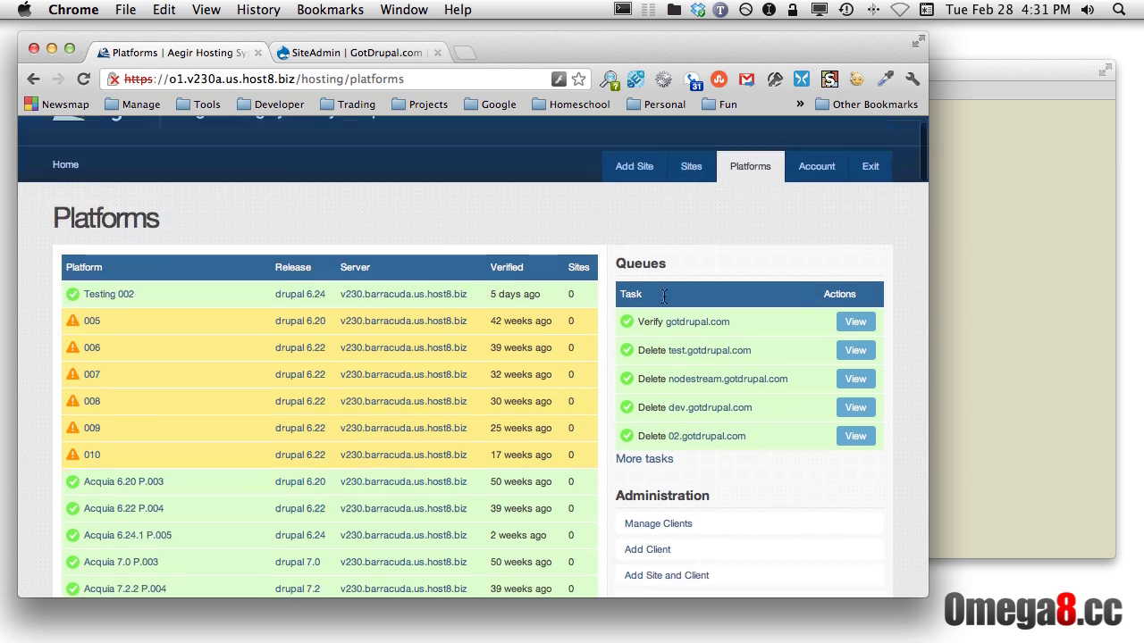
pyautogui.scroll(1, 662, 296)
pyautogui.scroll(-14, 663, 296)
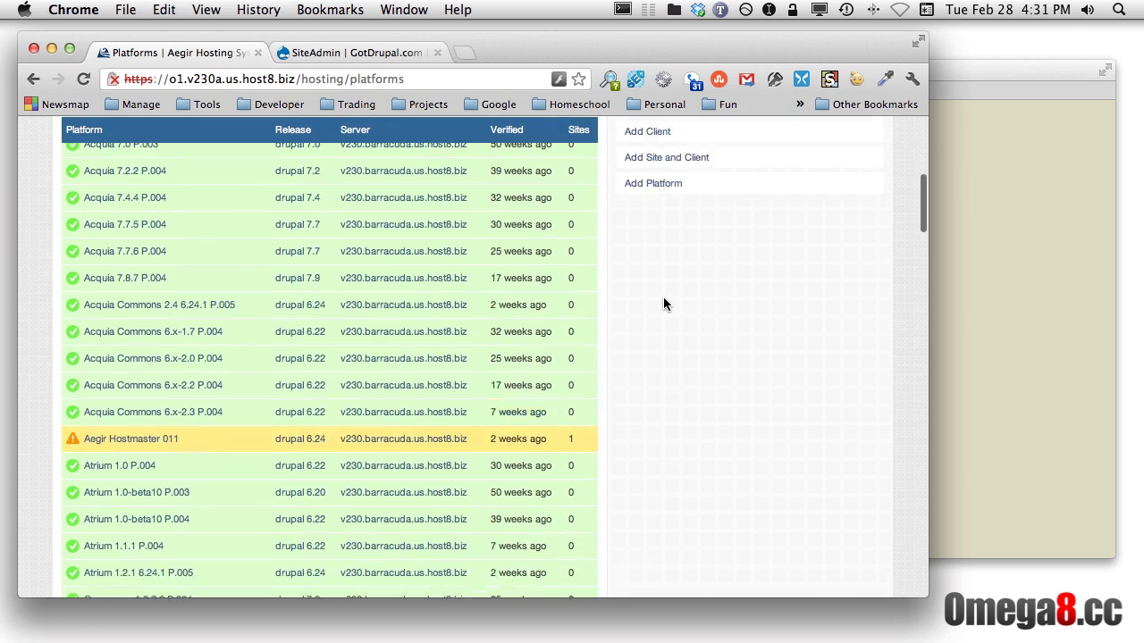
pyautogui.scroll(20, 663, 304)
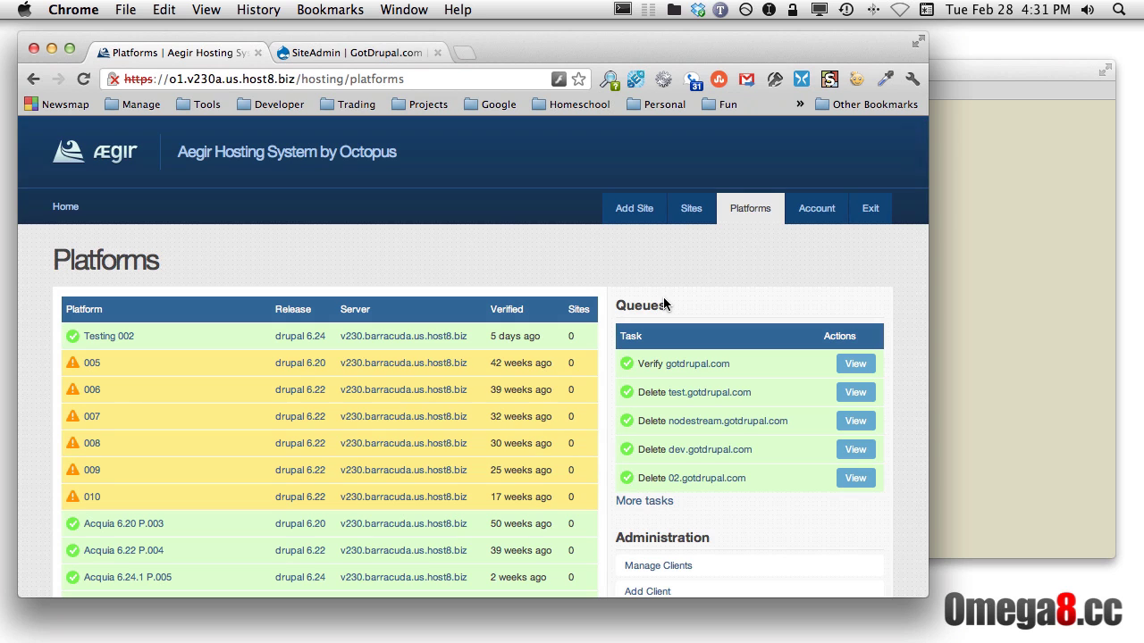
pyautogui.press('super+f')
pyautogui.write('Gotd')
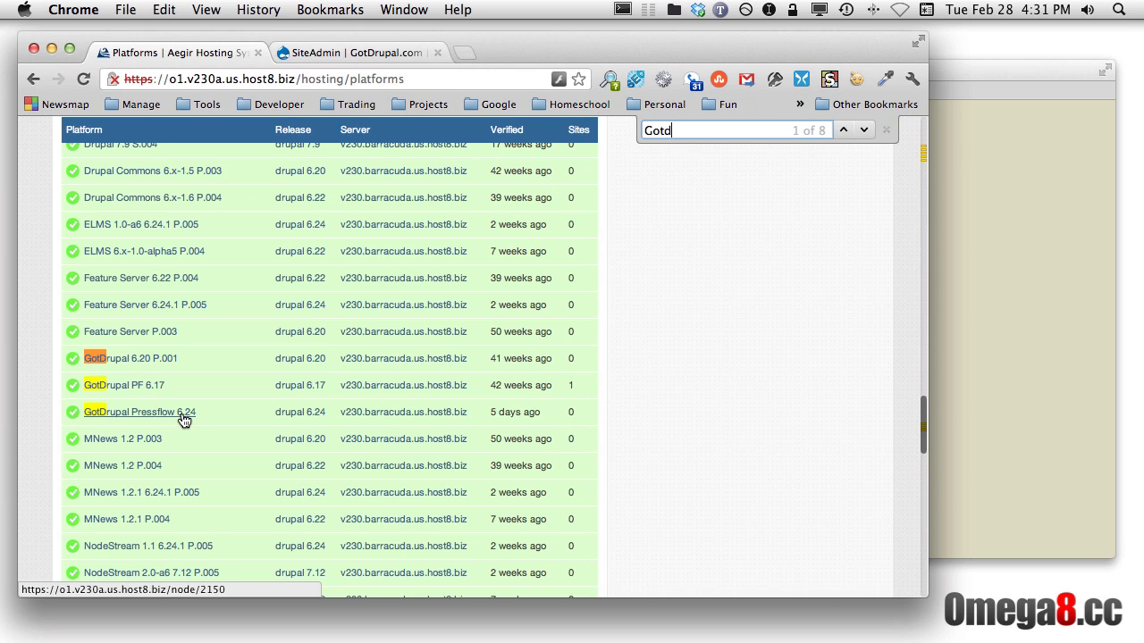
# Run Verify on the GotDrupal Pressflow 6.24 platform, then return to the Sites list
pyautogui.click(181, 412)
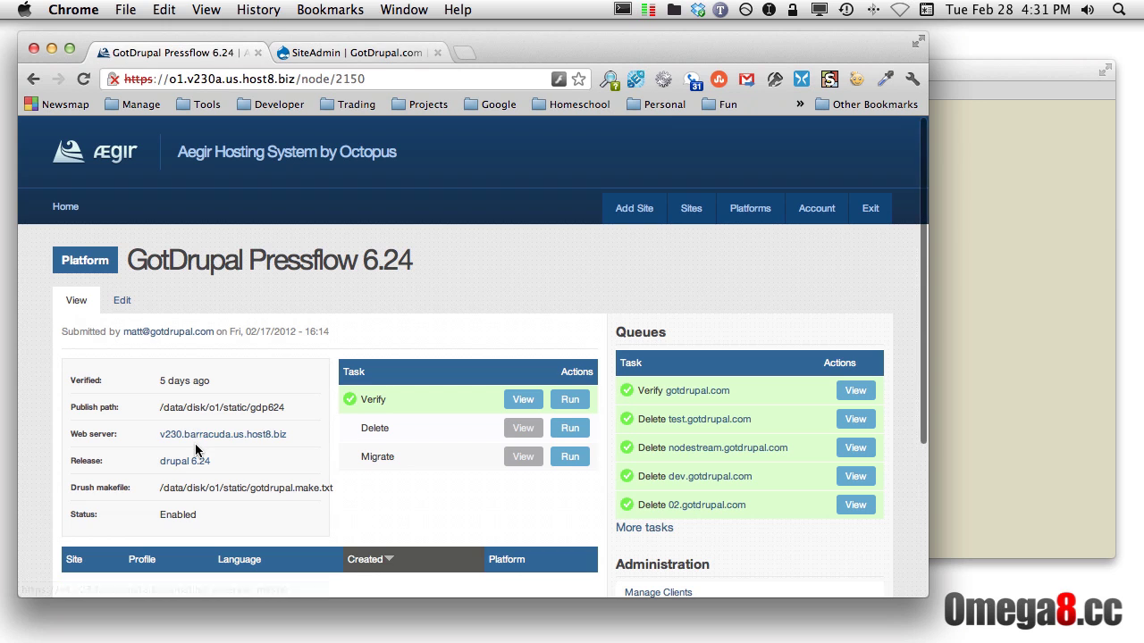
pyautogui.click(575, 401)
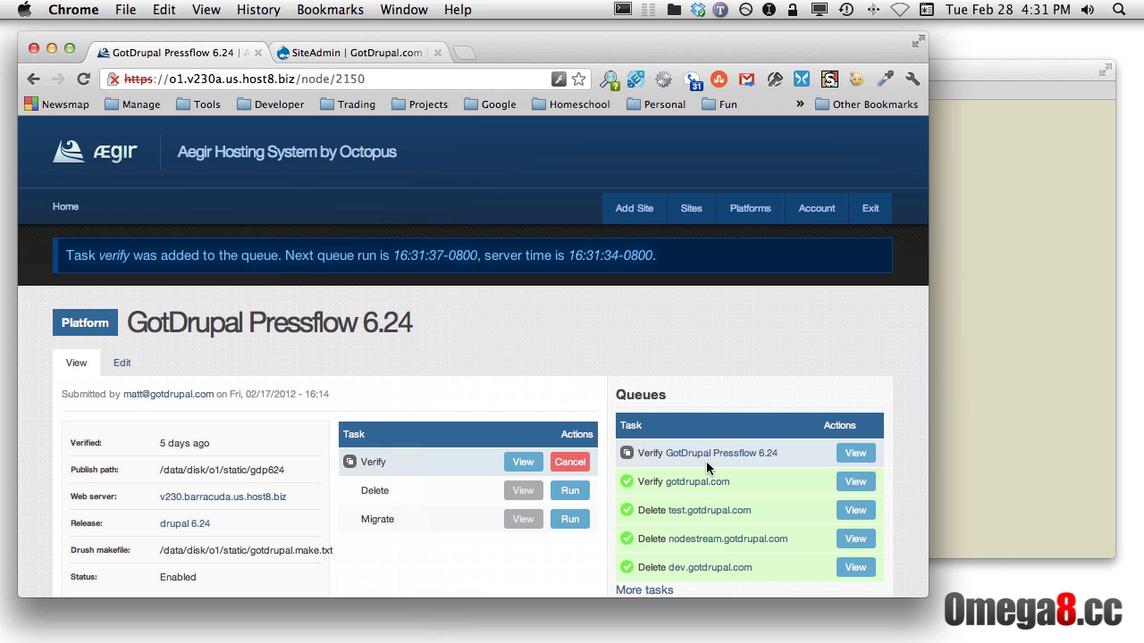
pyautogui.click(692, 209)
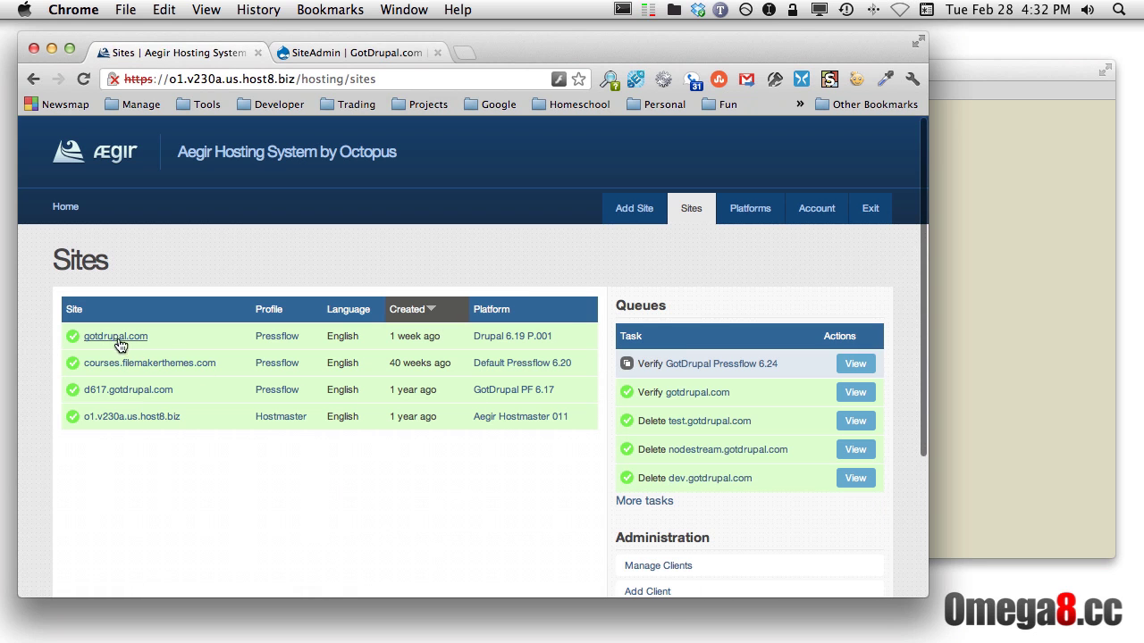
# Open the gotdrupal.com site page and start a Backup task
pyautogui.click(115, 337)
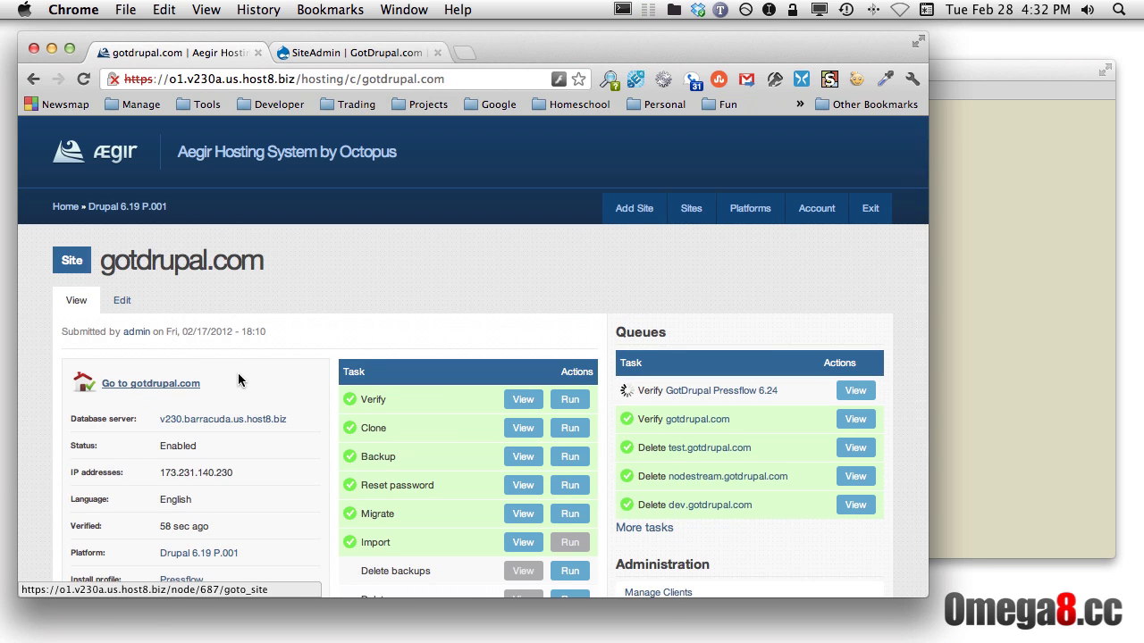
pyautogui.scroll(-4, 459, 291)
pyautogui.scroll(-1, 458, 297)
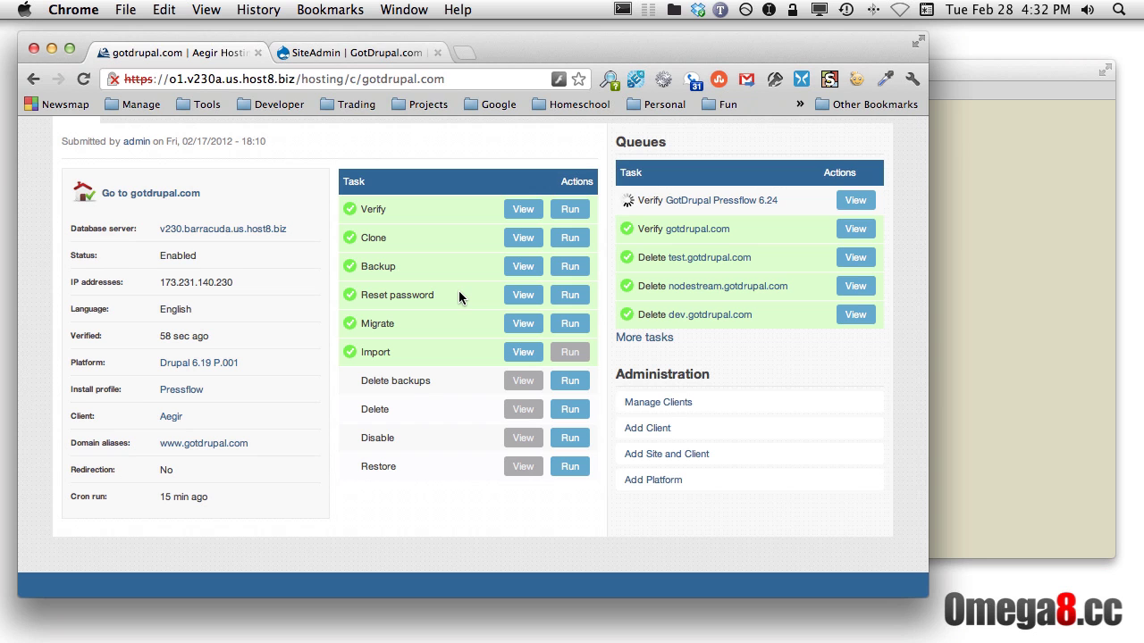
pyautogui.click(569, 268)
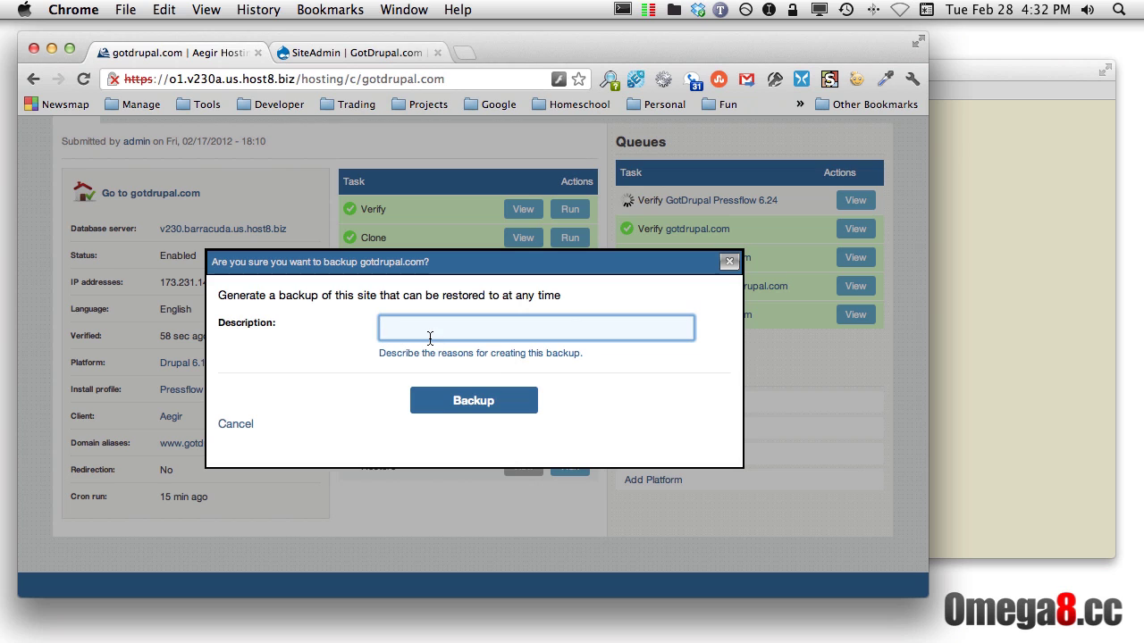
# Enter GotDrupal_120228 as the backup description and submit the backup
pyautogui.write('Go')
pyautogui.write('tDrupal_')
pyautogui.write('dtr')
pyautogui.press('BackSpace')
pyautogui.press('BackSpace')
pyautogui.press('BackSpace')
pyautogui.write('d t4r')
pyautogui.press('BackSpace')
pyautogui.press('BackSpace')
pyautogui.press('BackSpace')
pyautogui.press('BackSpace')
pyautogui.press('BackSpace')
pyautogui.write('120228')
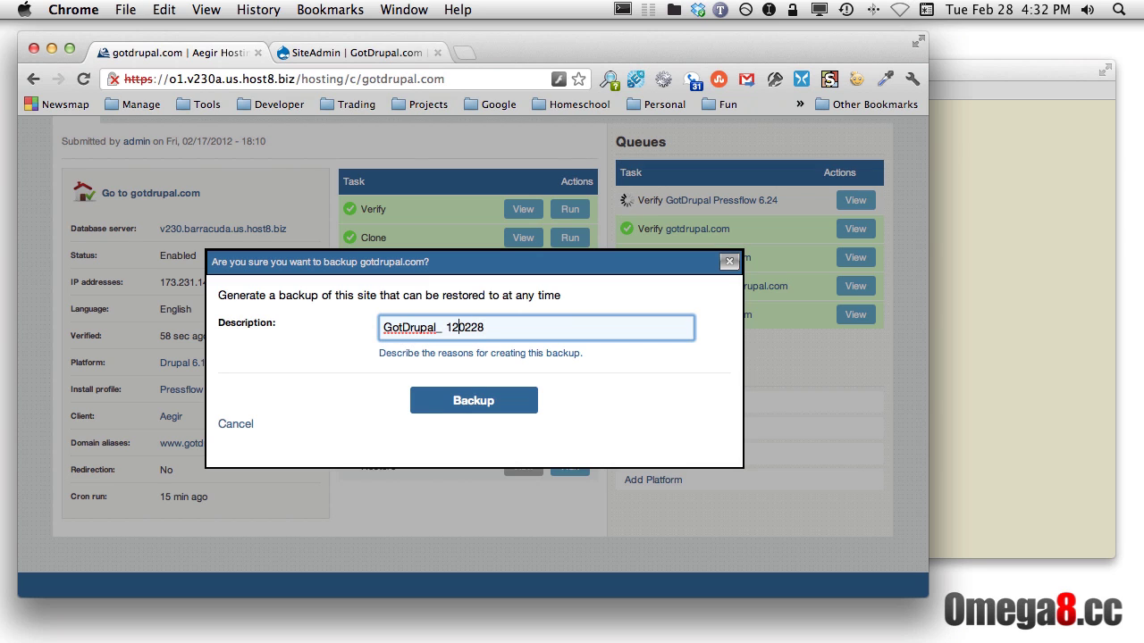
pyautogui.click(446, 327)
pyautogui.press('BackSpace')
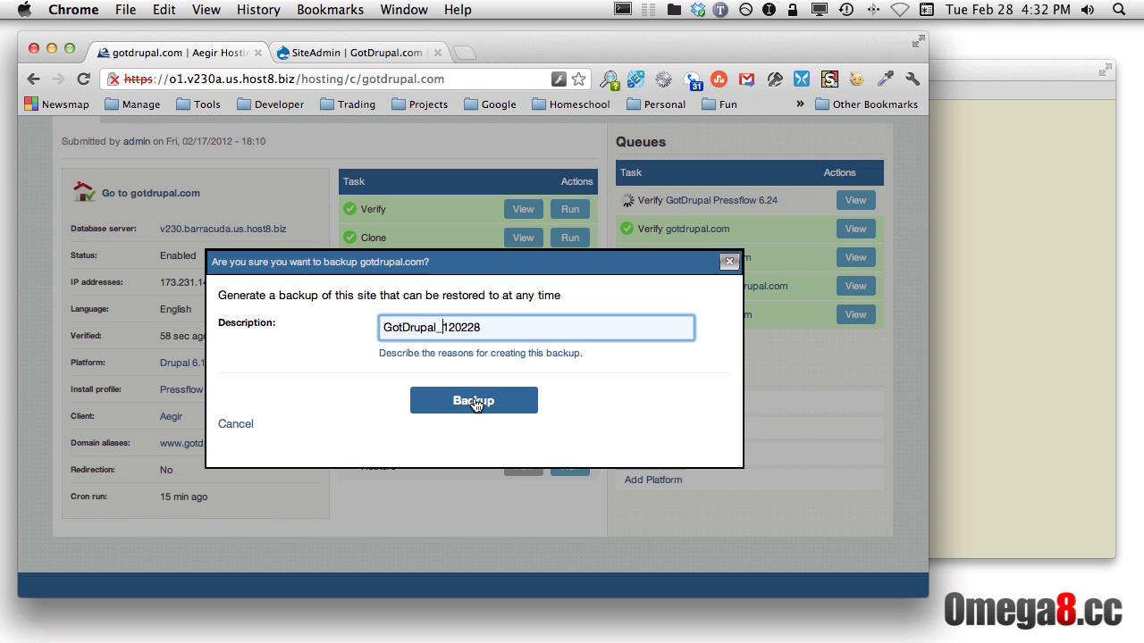
pyautogui.click(472, 401)
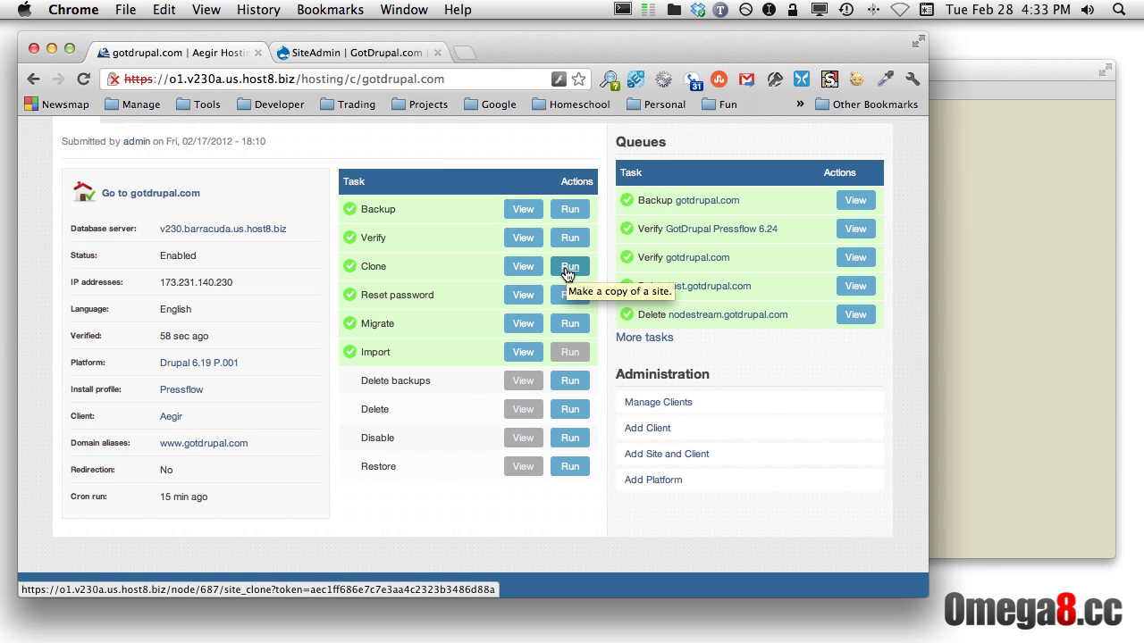
# Start a Clone of gotdrupal.com and enter test.gotdrupal.com as the domain name
pyautogui.click(570, 268)
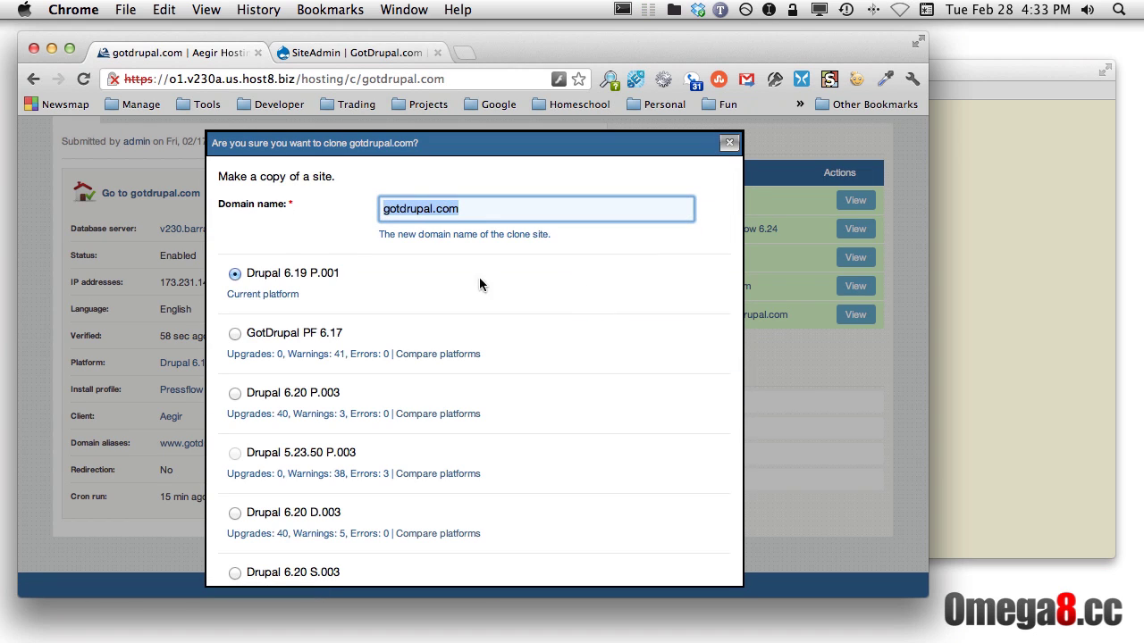
pyautogui.click(385, 213)
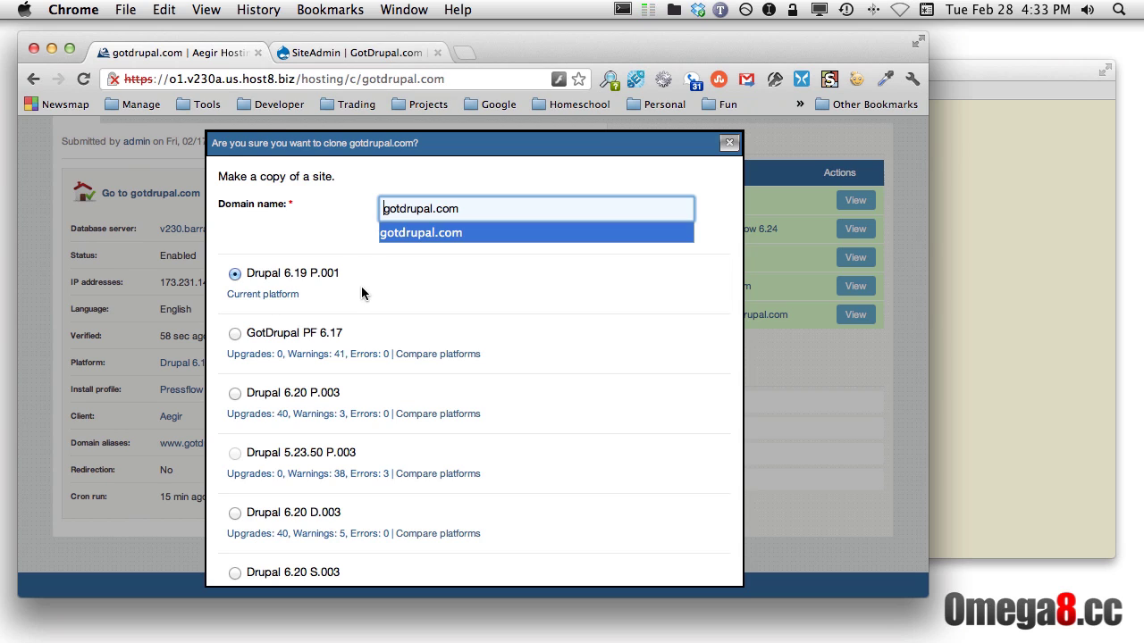
pyautogui.write('test')
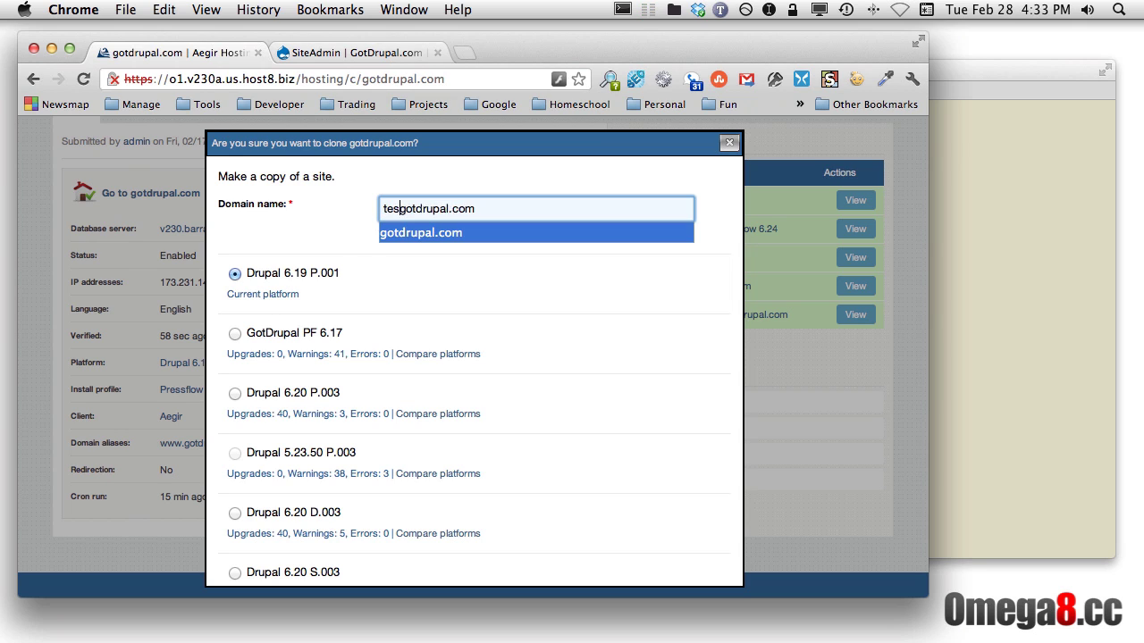
pyautogui.write('.')
pyautogui.moveTo(404, 208); pyautogui.dragTo(374, 209)
pyautogui.write('dev')
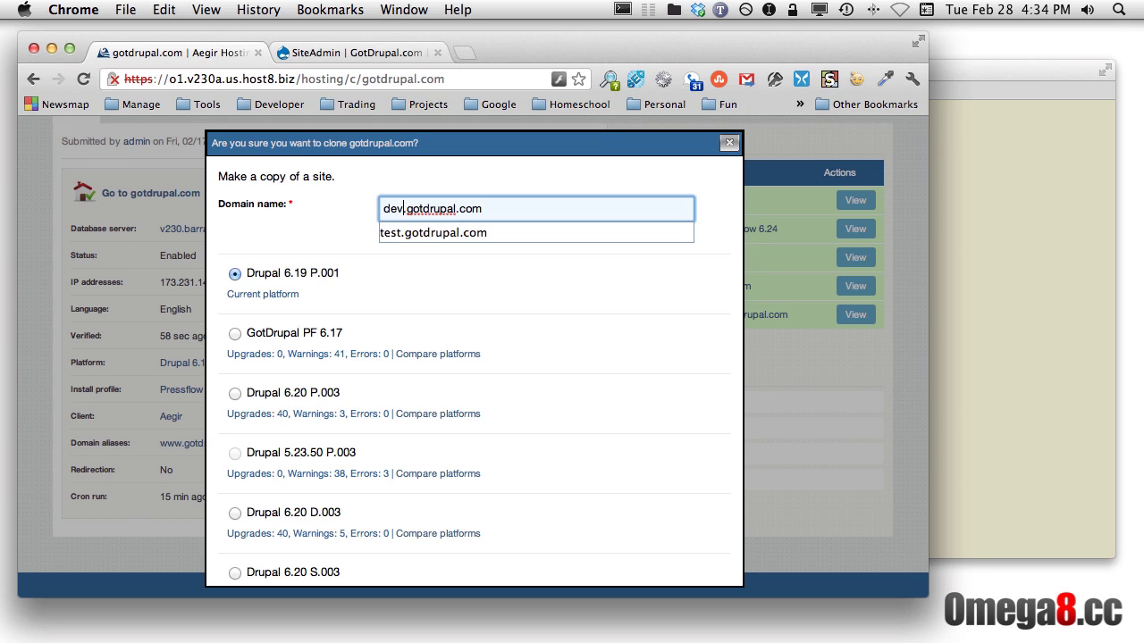
pyautogui.press('Right')
pyautogui.write('dev')
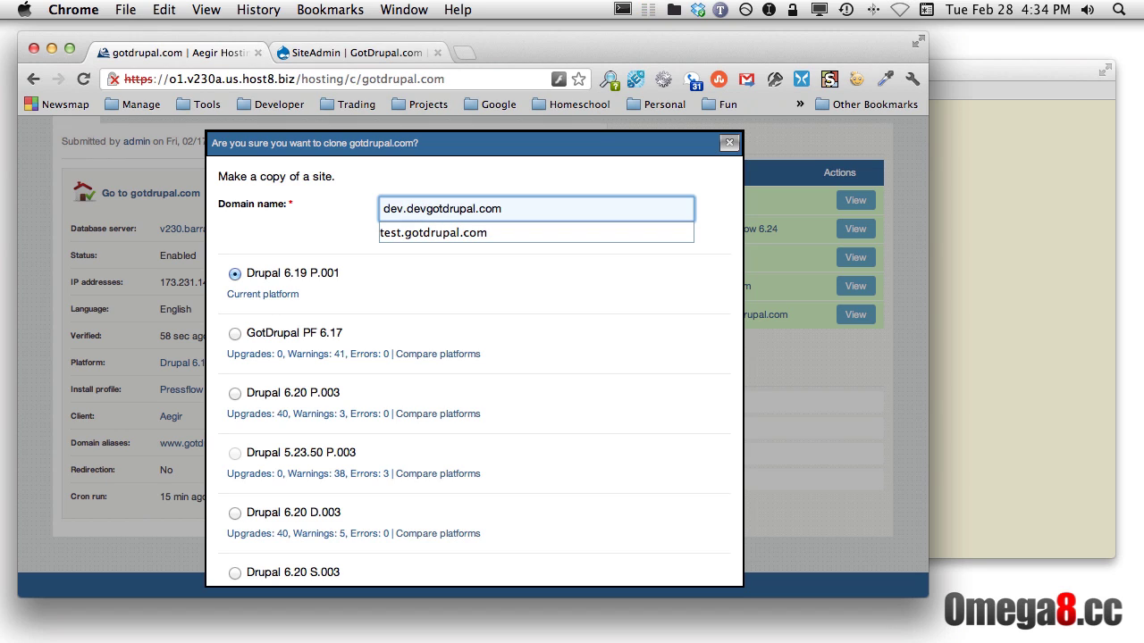
pyautogui.press('BackSpace')
pyautogui.press('BackSpace')
pyautogui.press('BackSpace')
pyautogui.write('te')
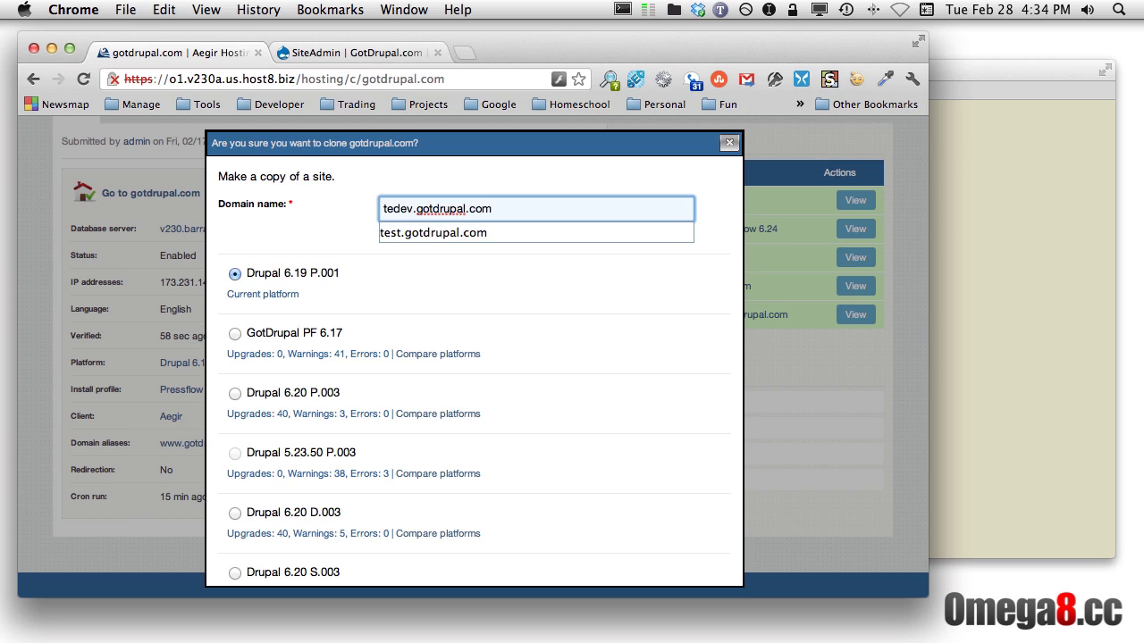
pyautogui.write('st.')
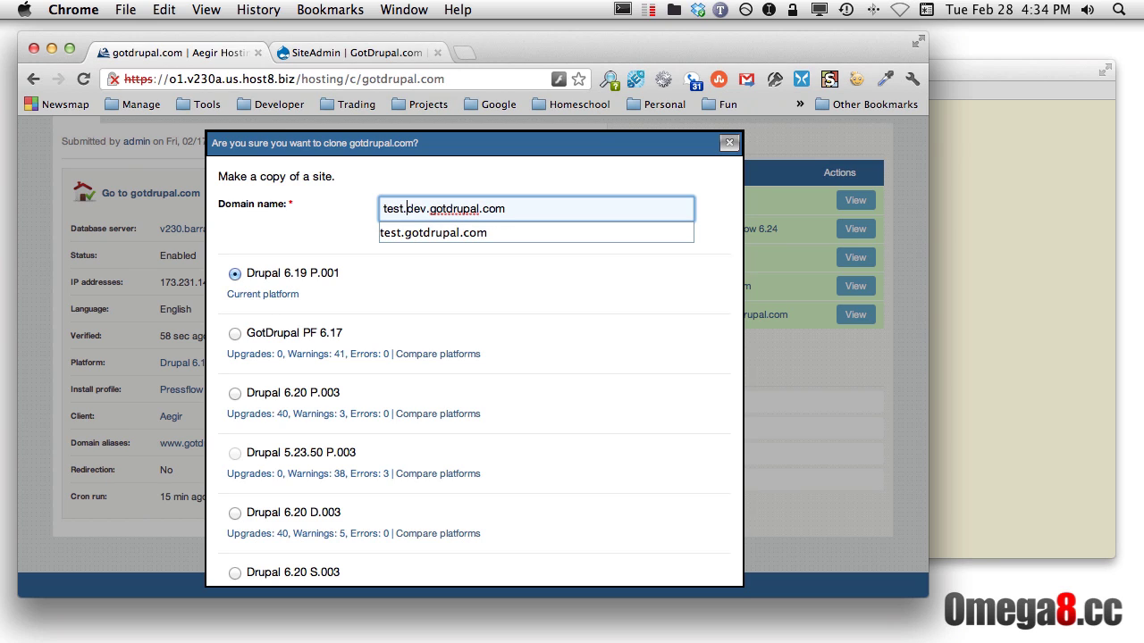
pyautogui.press('BackSpace')
pyautogui.press('BackSpace')
pyautogui.press('BackSpace')
pyautogui.press('BackSpace')
pyautogui.press('BackSpace')
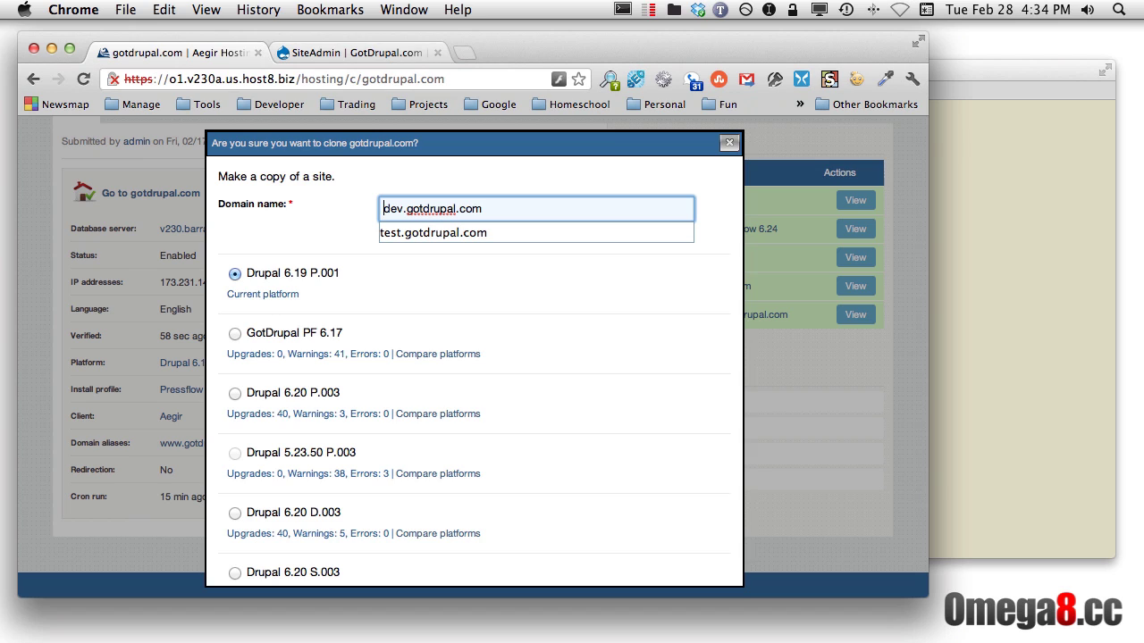
pyautogui.press('Delete')
pyautogui.press('Delete')
pyautogui.press('Delete')
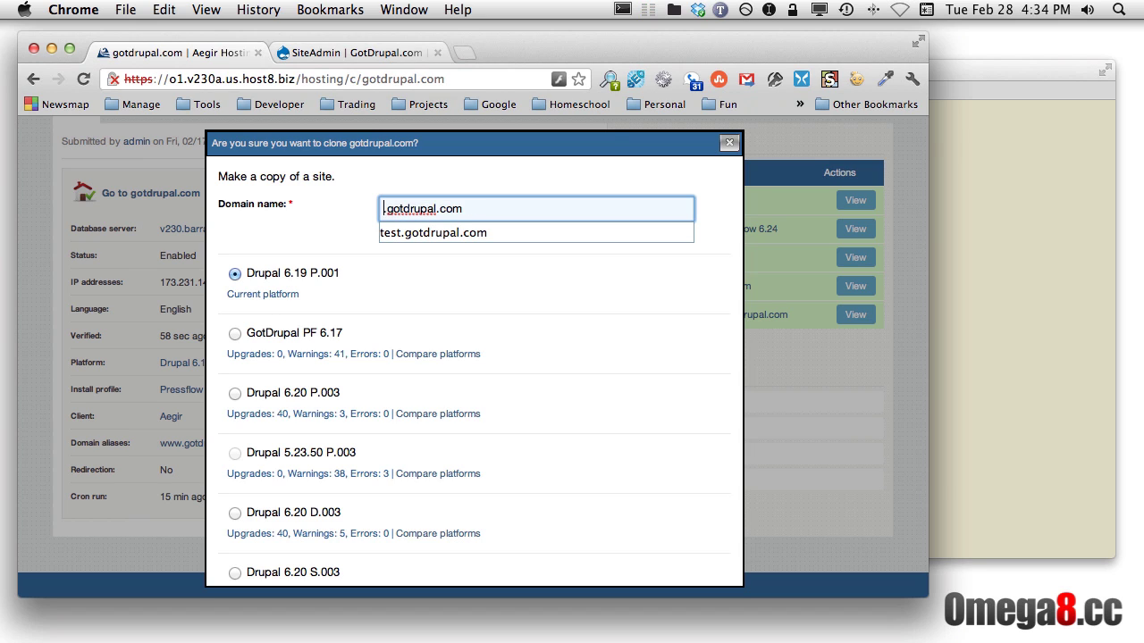
pyautogui.write('test')
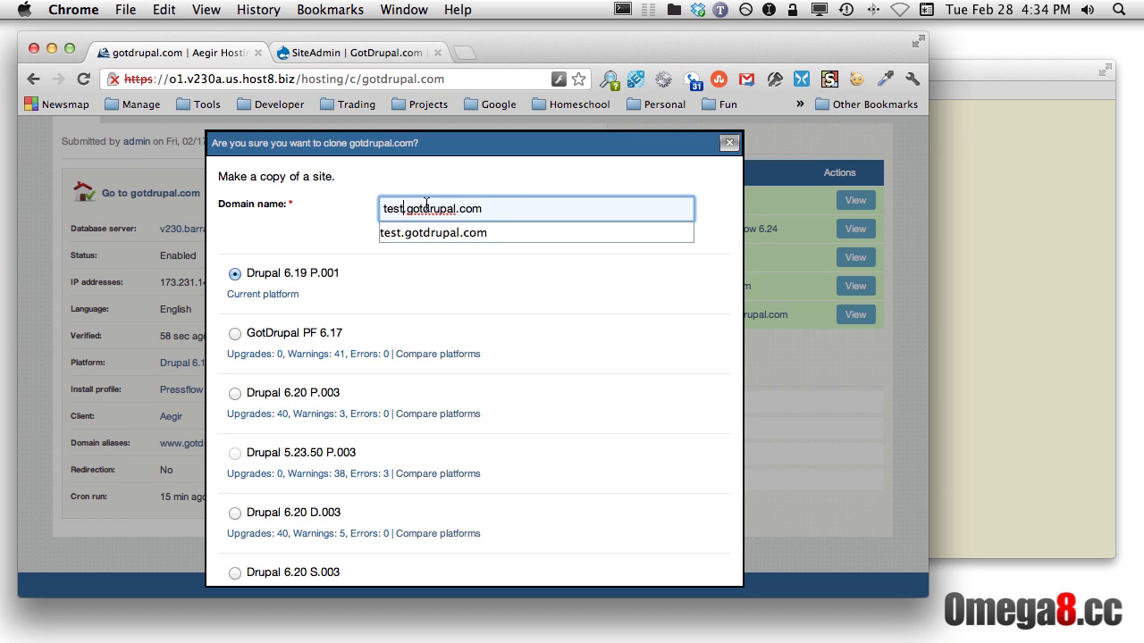
# Confirm the test.gotdrupal.com domain and submit the clone
pyautogui.click(505, 193)
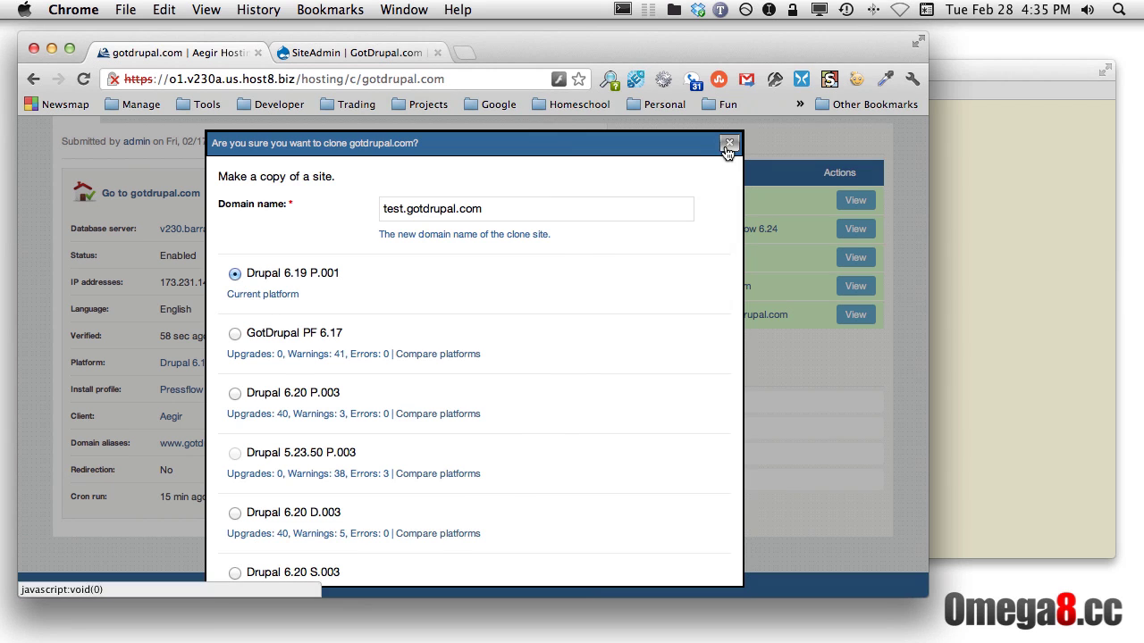
pyautogui.scroll(-5, 598, 368)
pyautogui.scroll(-15, 596, 369)
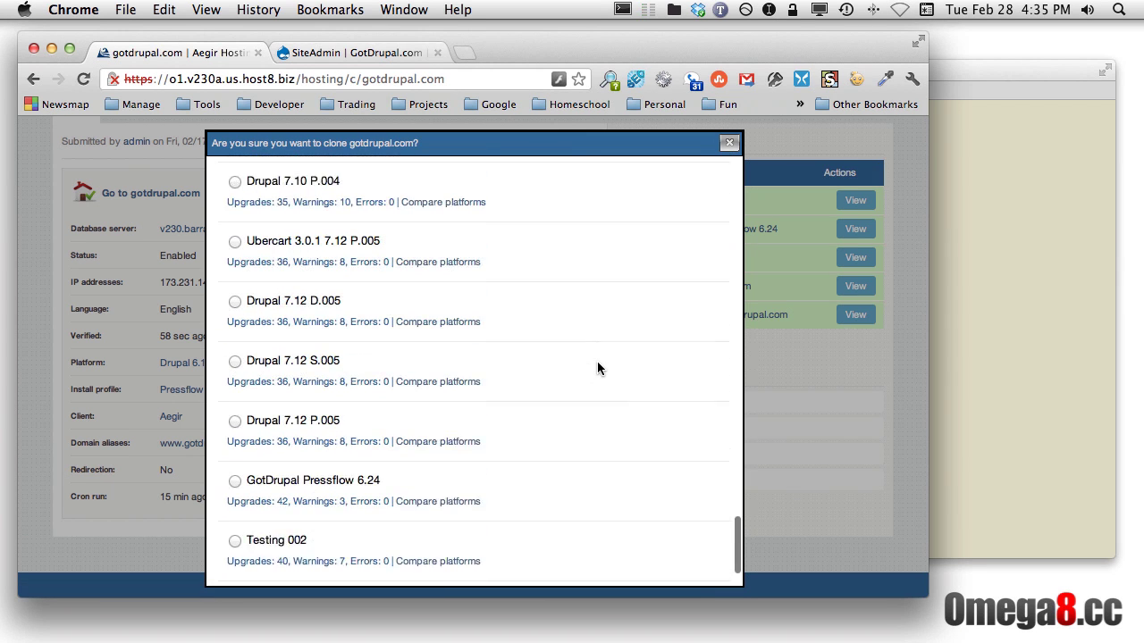
pyautogui.click(472, 561)
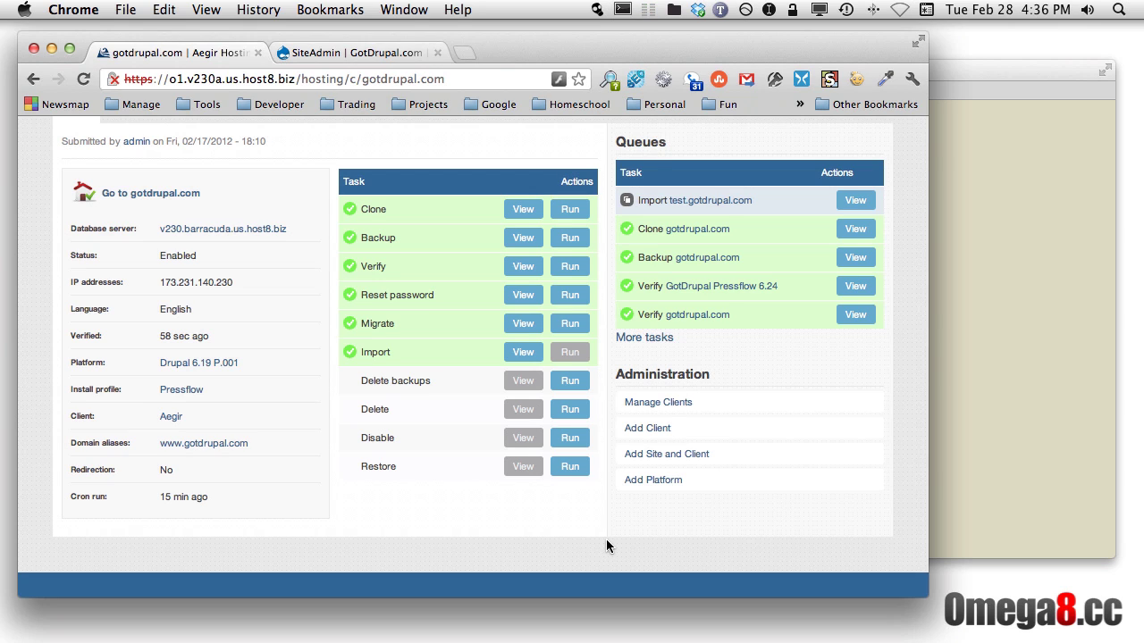
pyautogui.press('super+t')
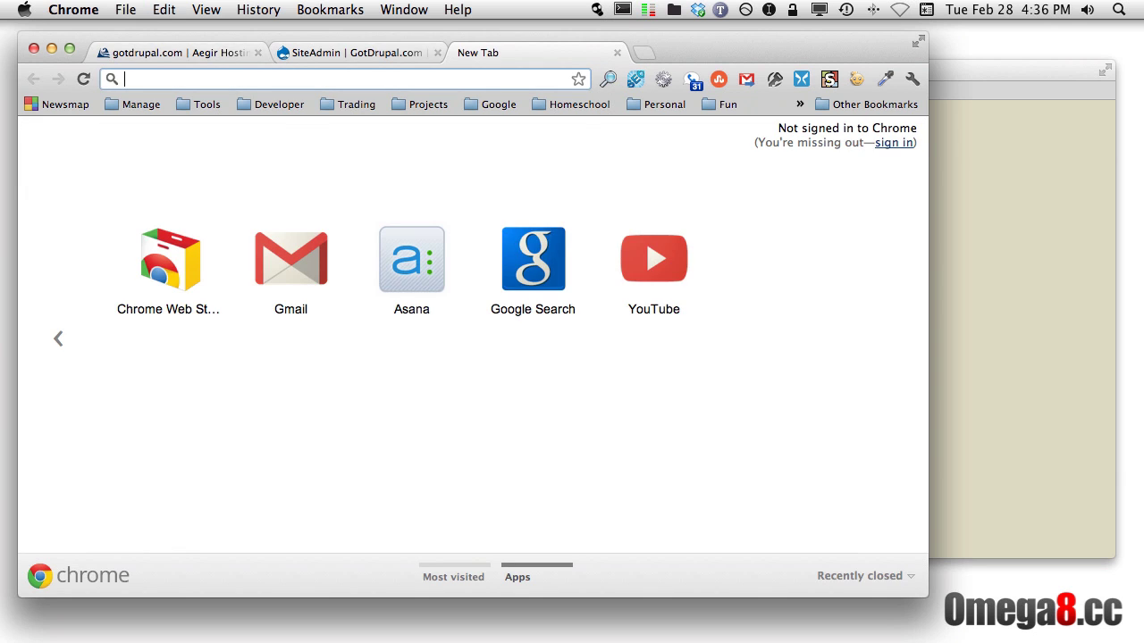
pyautogui.write('random')
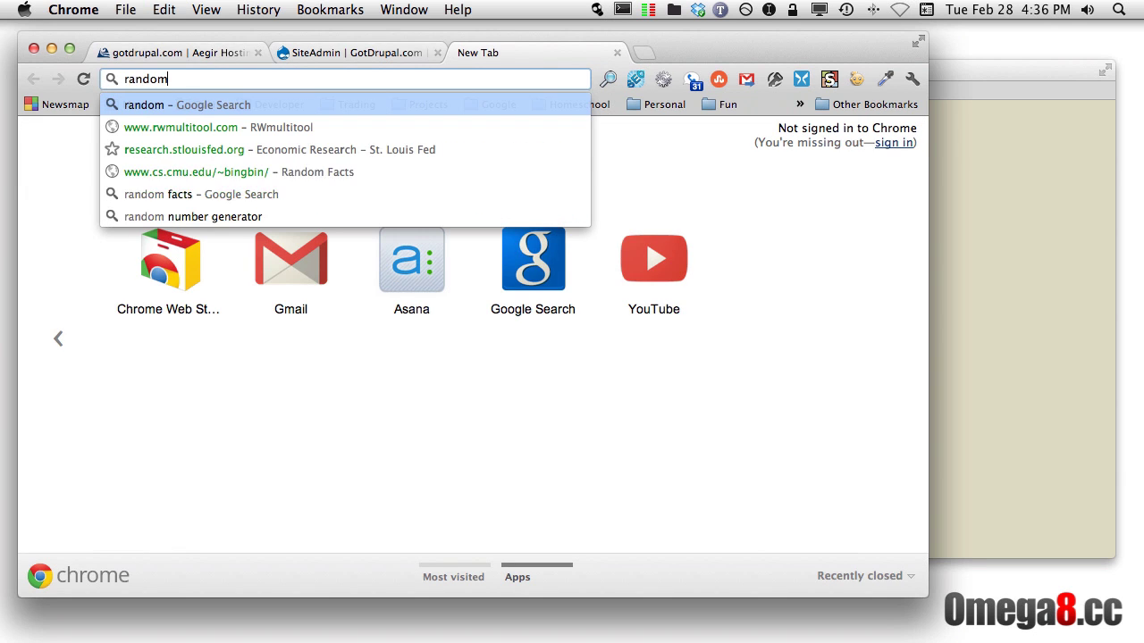
pyautogui.write('.gotdrupal.com')
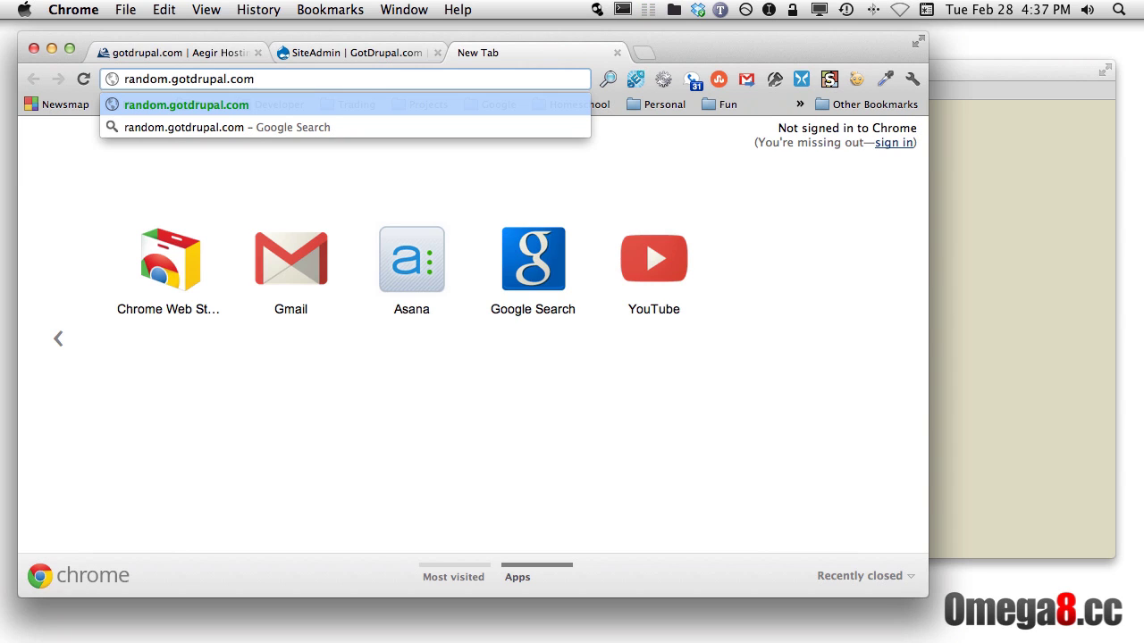
pyautogui.press('super+a')
pyautogui.press('BackSpace')
pyautogui.press('super+w')
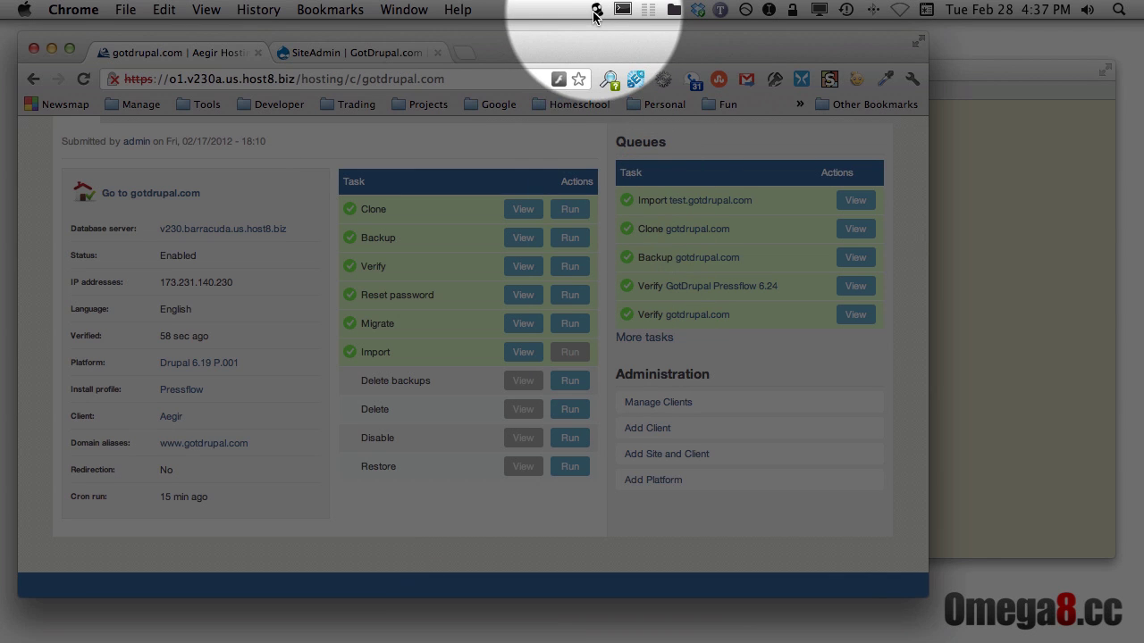
# Bring up the Gas Mask hosts editor and place the caret after the 173.231.140.230 entry
pyautogui.click(596, 11)
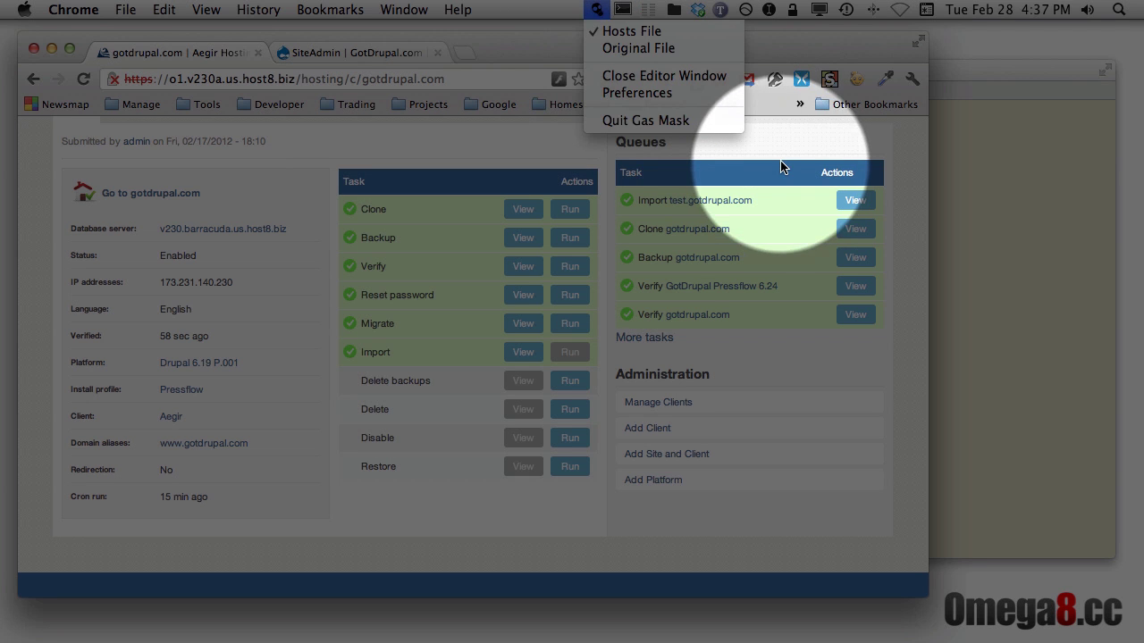
pyautogui.click(770, 181)
pyautogui.press('super+Tab')
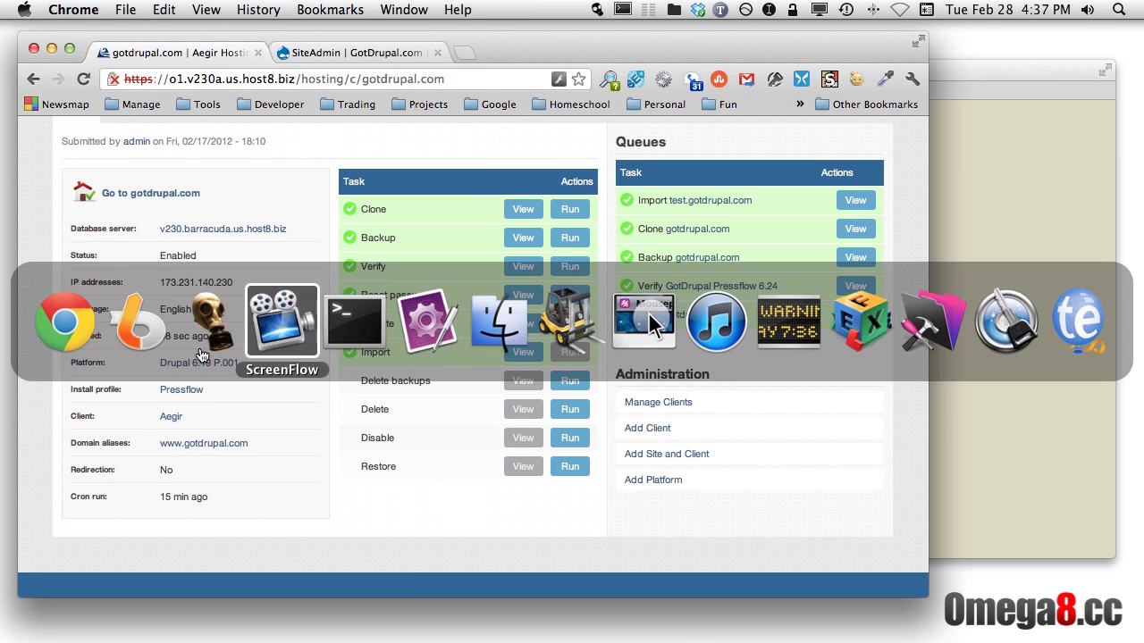
pyautogui.click(209, 340)
pyautogui.moveTo(633, 77); pyautogui.dragTo(612, 109)
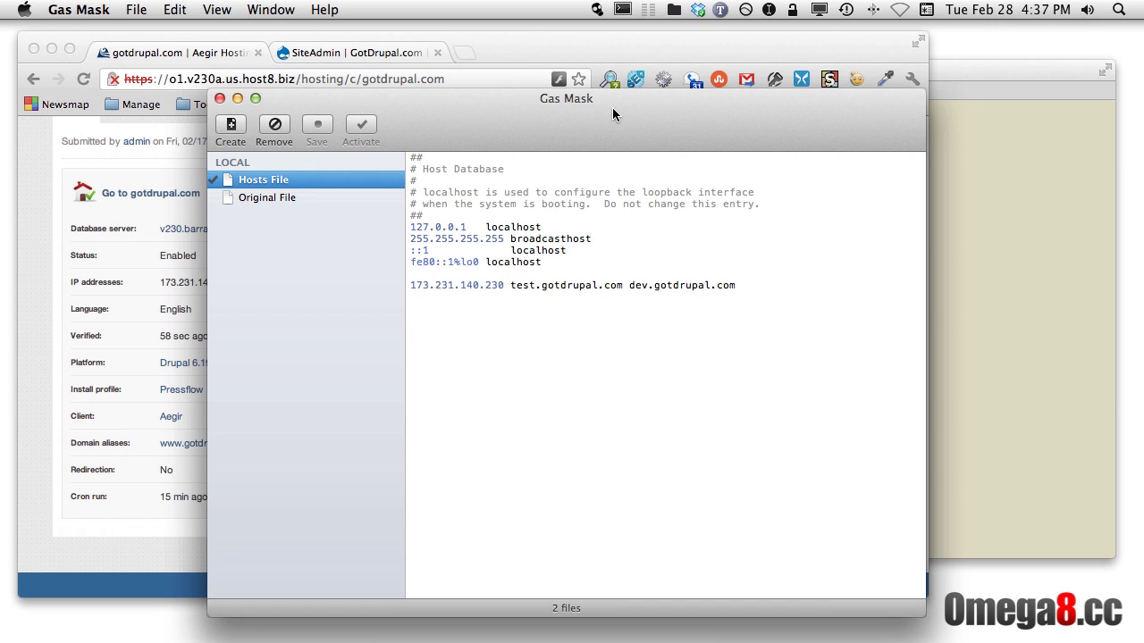
pyautogui.moveTo(504, 285); pyautogui.dragTo(399, 285)
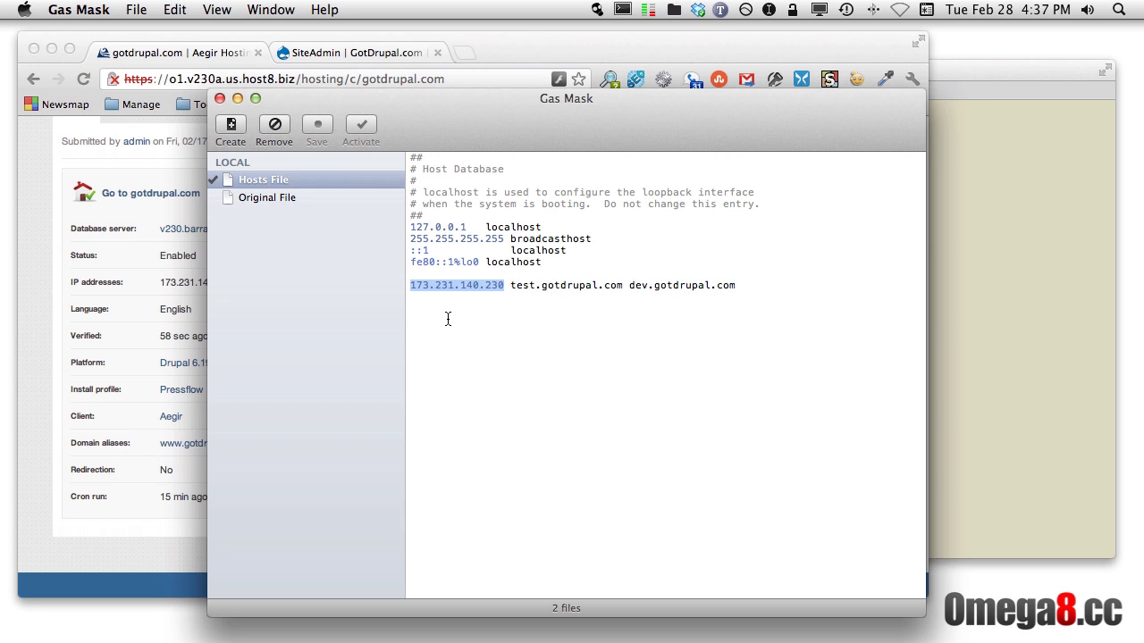
pyautogui.moveTo(510, 285); pyautogui.dragTo(622, 290)
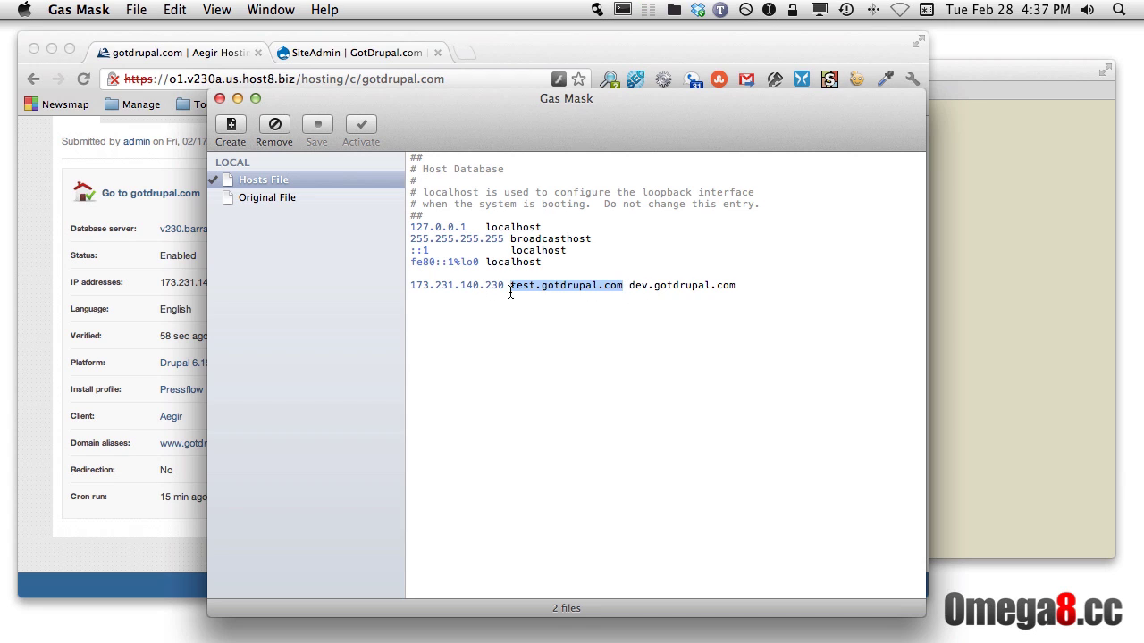
pyautogui.moveTo(505, 288); pyautogui.dragTo(407, 287)
pyautogui.press('super+c')
pyautogui.click(436, 299)
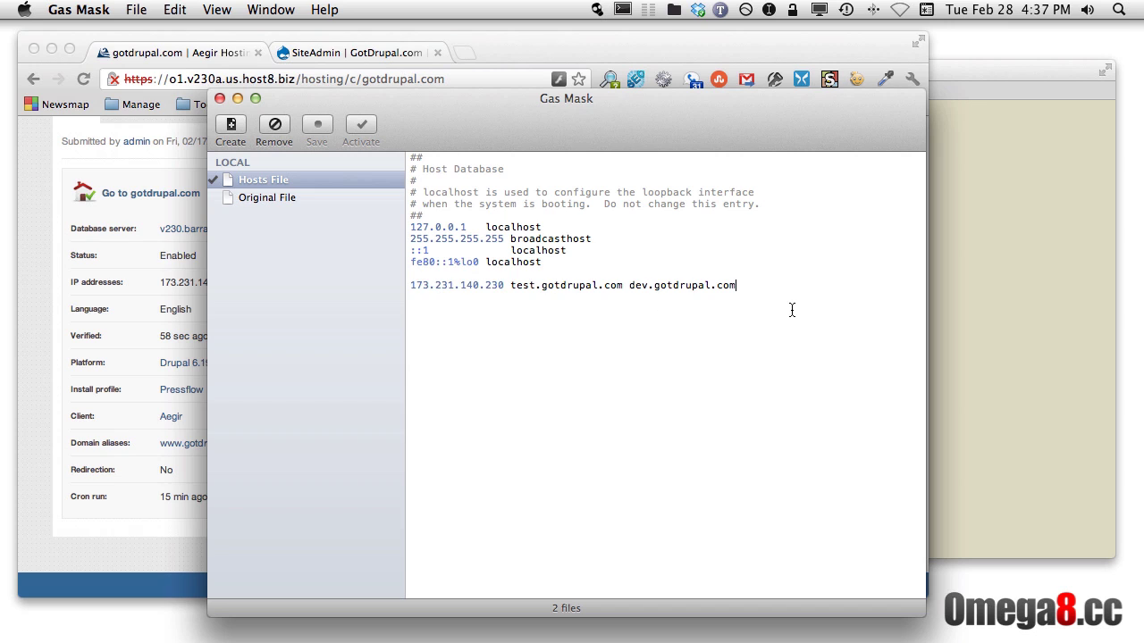
# Add a hosts line mapping 173.231.140.230 to random.gotdrupal.com and save the file
pyautogui.press('Return')
pyautogui.press('super+v')
pyautogui.write('random.gotdrupa')
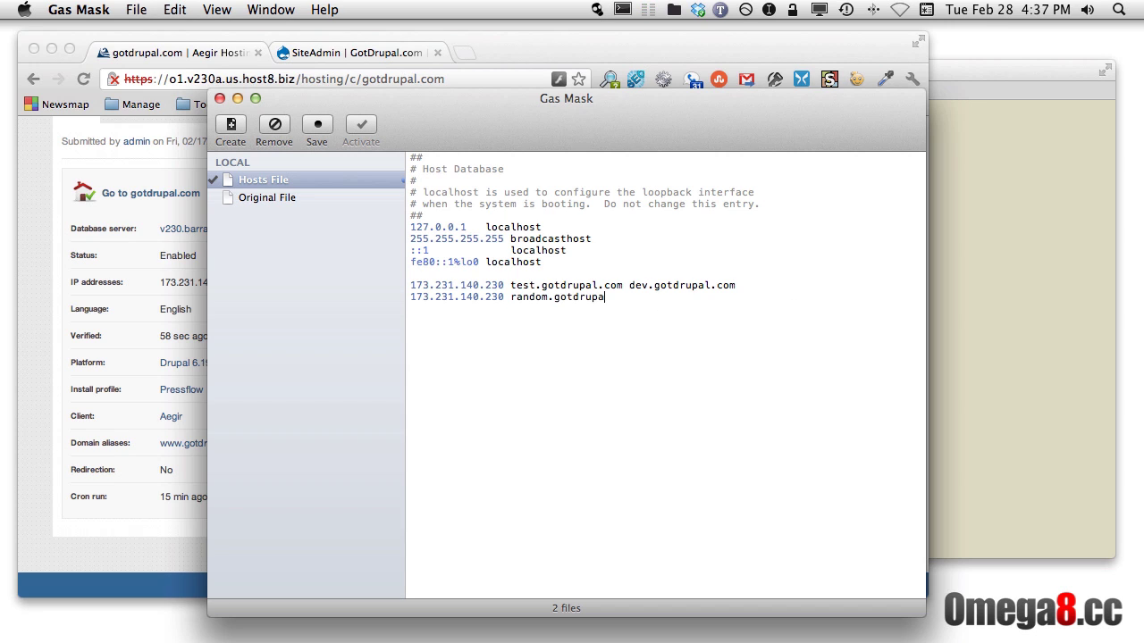
pyautogui.write('l.com')
pyautogui.click(320, 132)
# Check the new and existing hosts entries, then hide Gas Mask
pyautogui.doubleClick(564, 298)
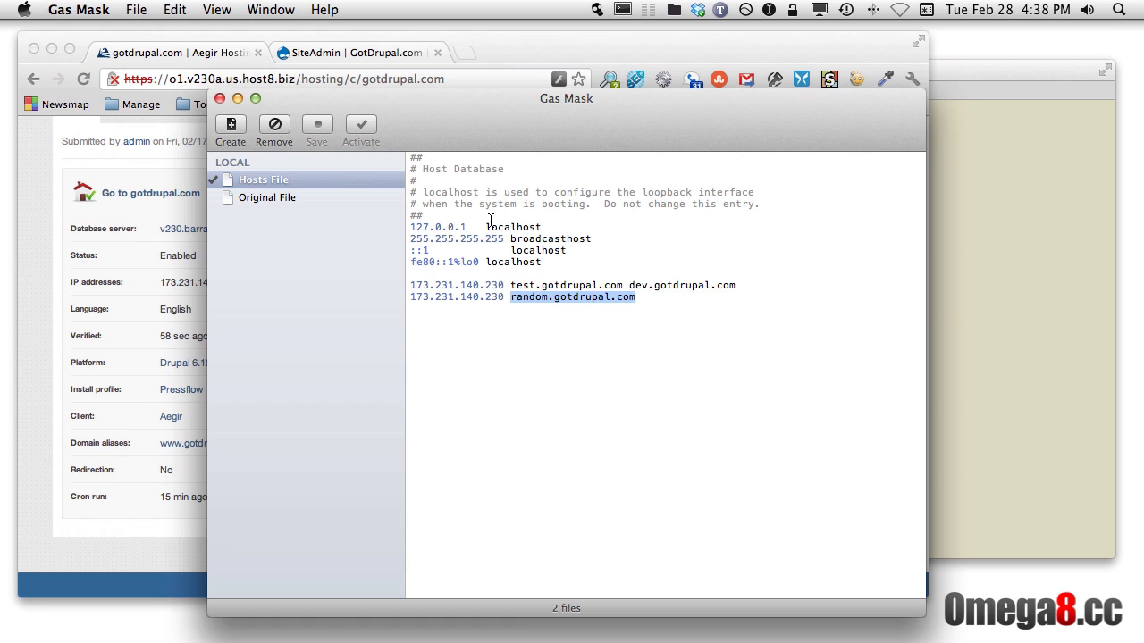
pyautogui.moveTo(503, 298); pyautogui.dragTo(404, 299)
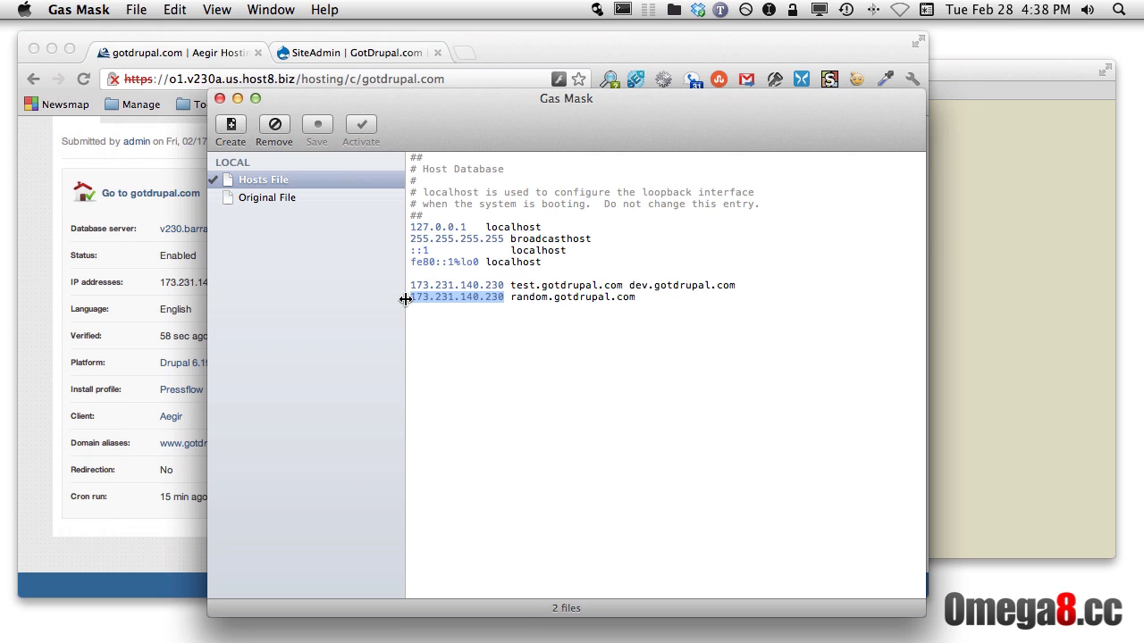
pyautogui.doubleClick(517, 286)
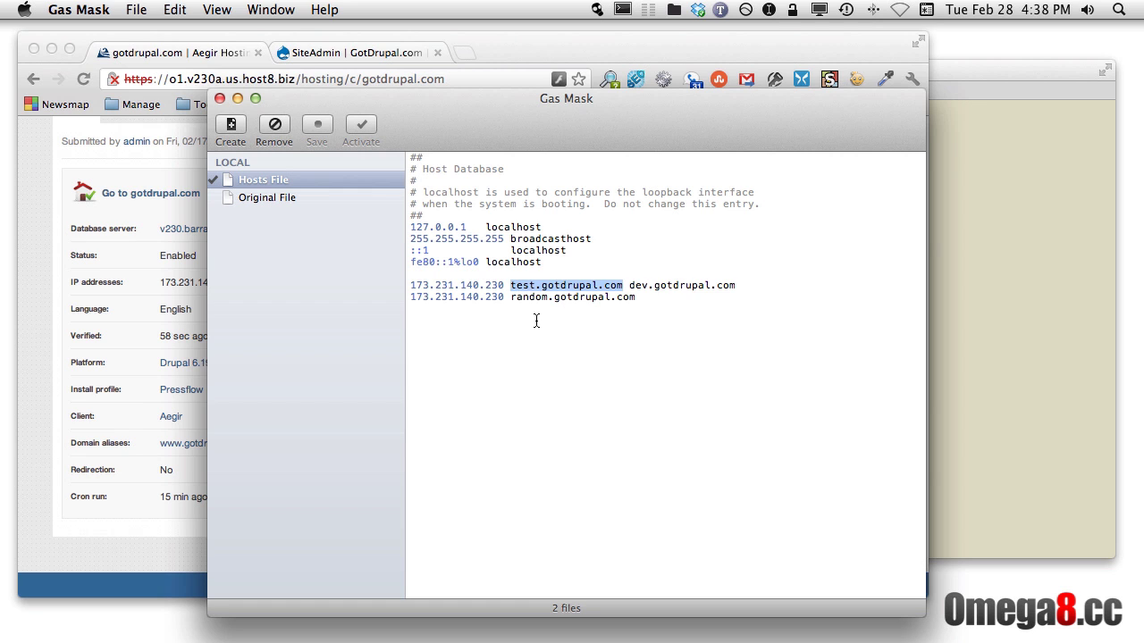
pyautogui.press('super+h')
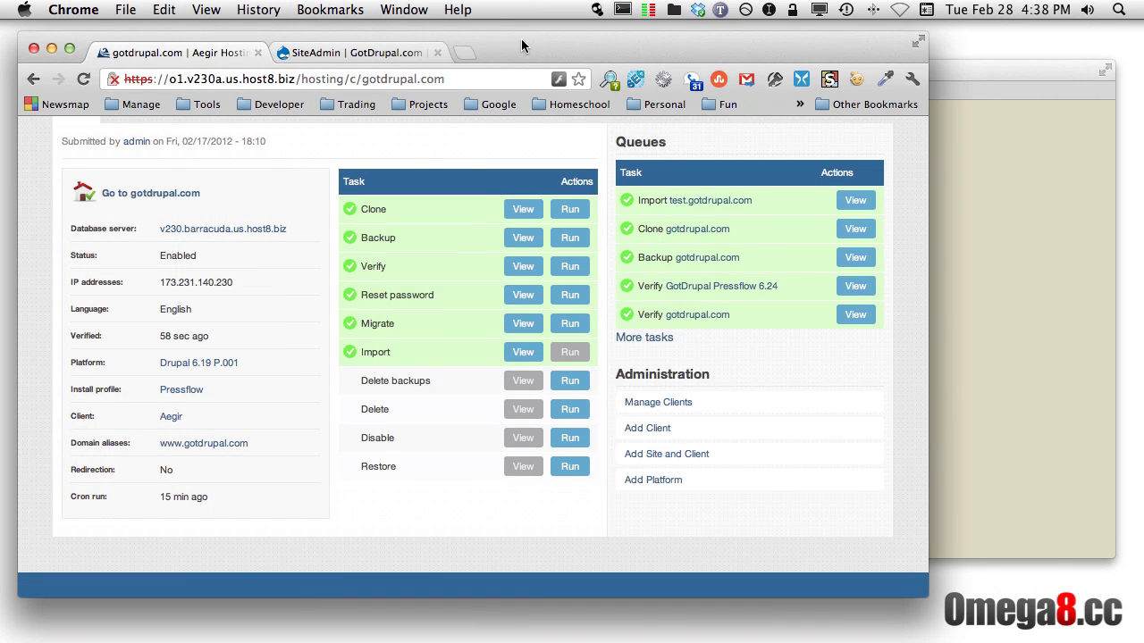
# Load test.gotdrupal.com in a new browser tab
pyautogui.press('super+t')
pyautogui.write('test.gotdrupal.com')
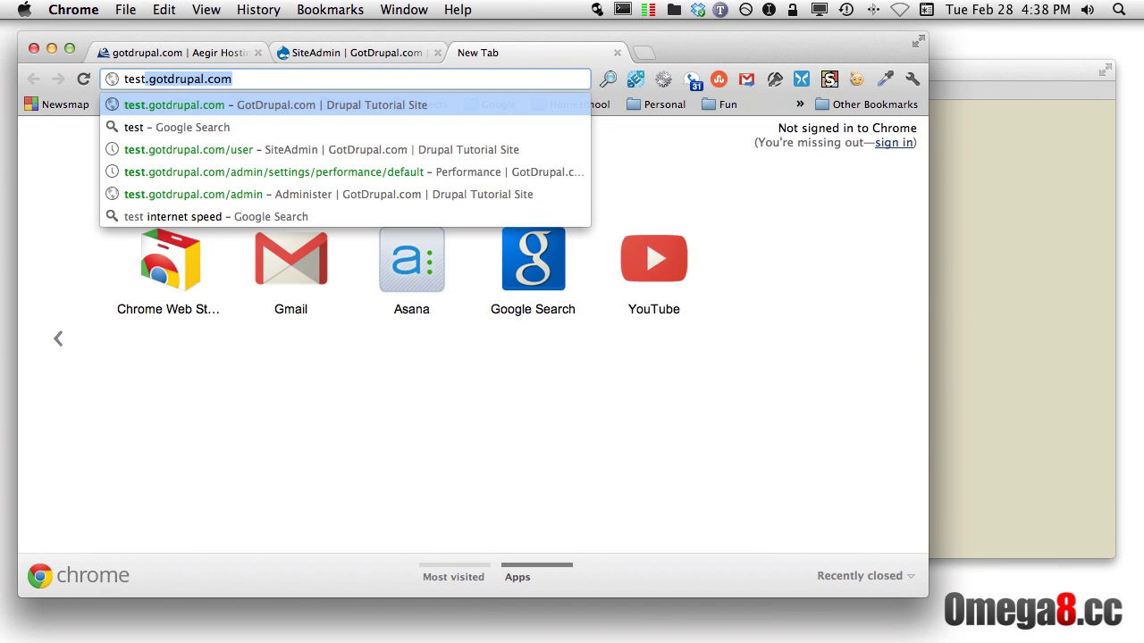
pyautogui.press('Return')
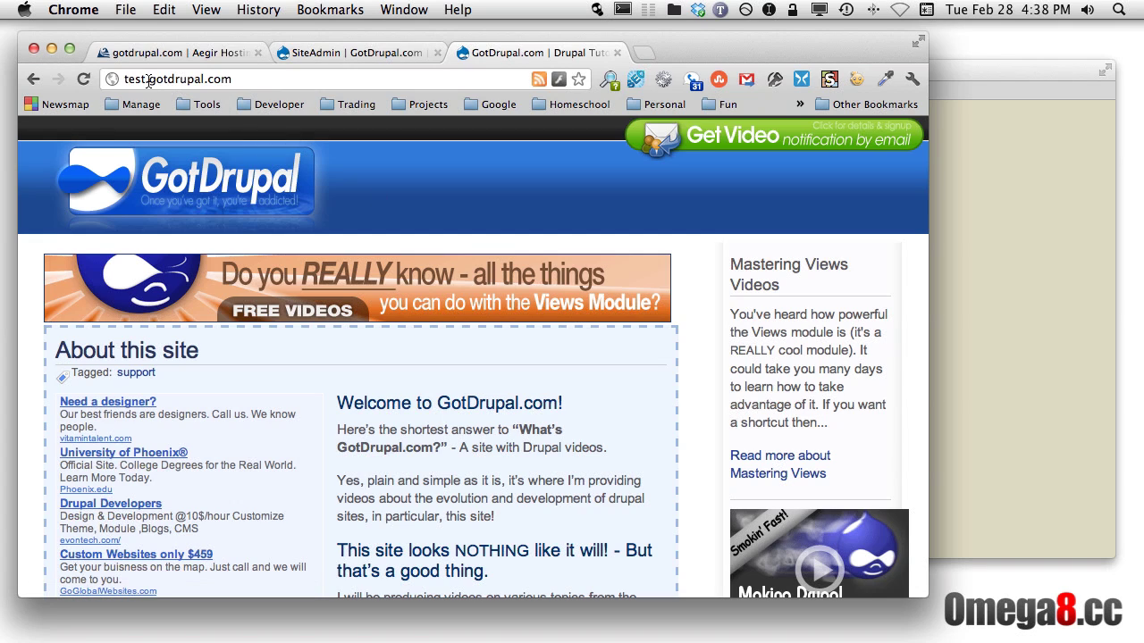
# Open the test.gotdrupal.com/user login page, then go back to the Aegir tab
pyautogui.click(255, 78)
pyautogui.press('Right')
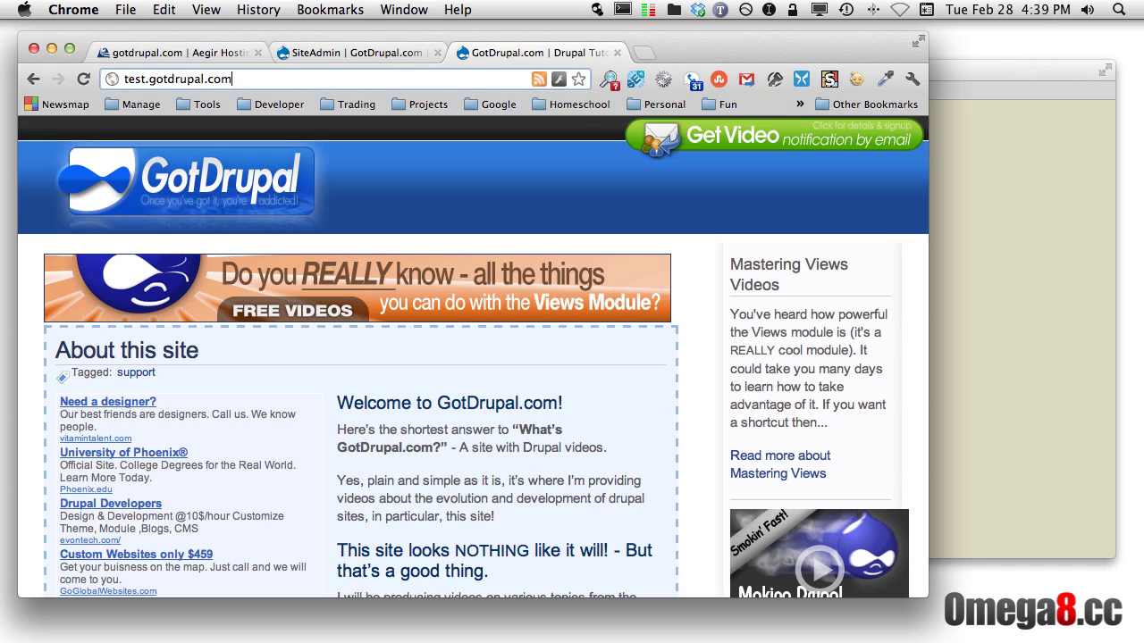
pyautogui.write('/user')
pyautogui.press('Return')
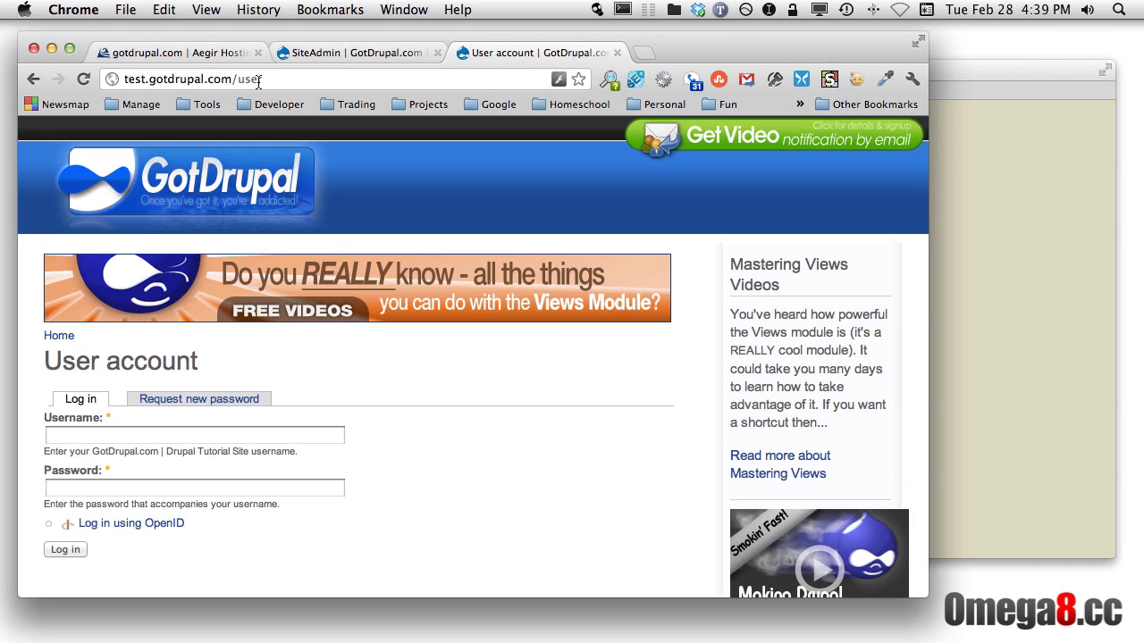
pyautogui.click(329, 55)
pyautogui.click(214, 54)
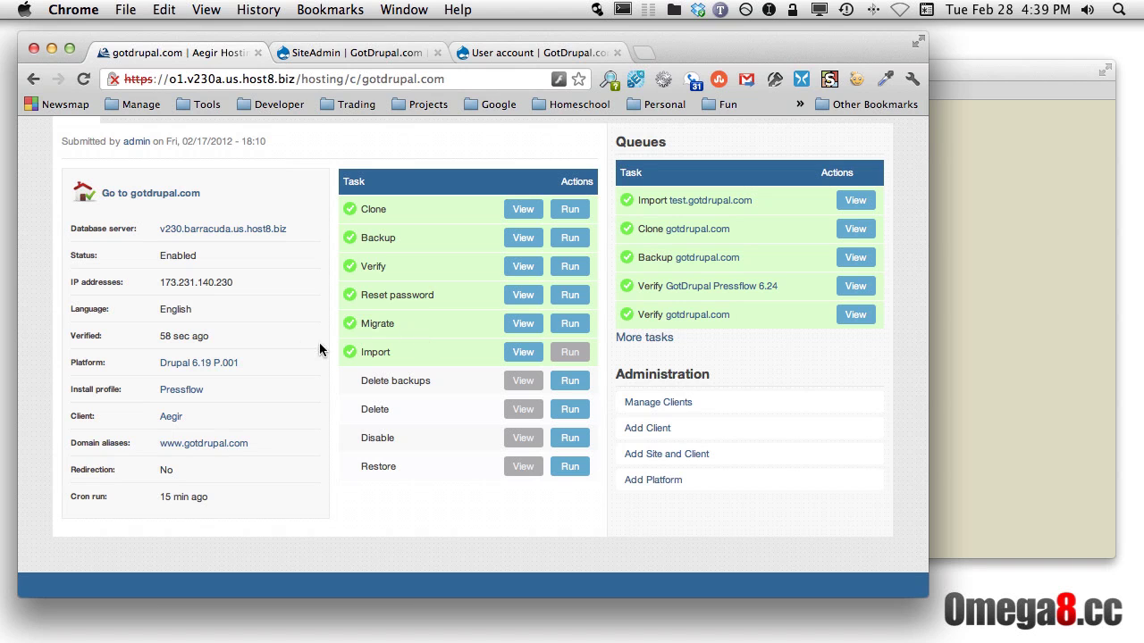
# Follow the test.gotdrupal.com link in the Import queue row to its site page
pyautogui.scroll(2, 303, 344)
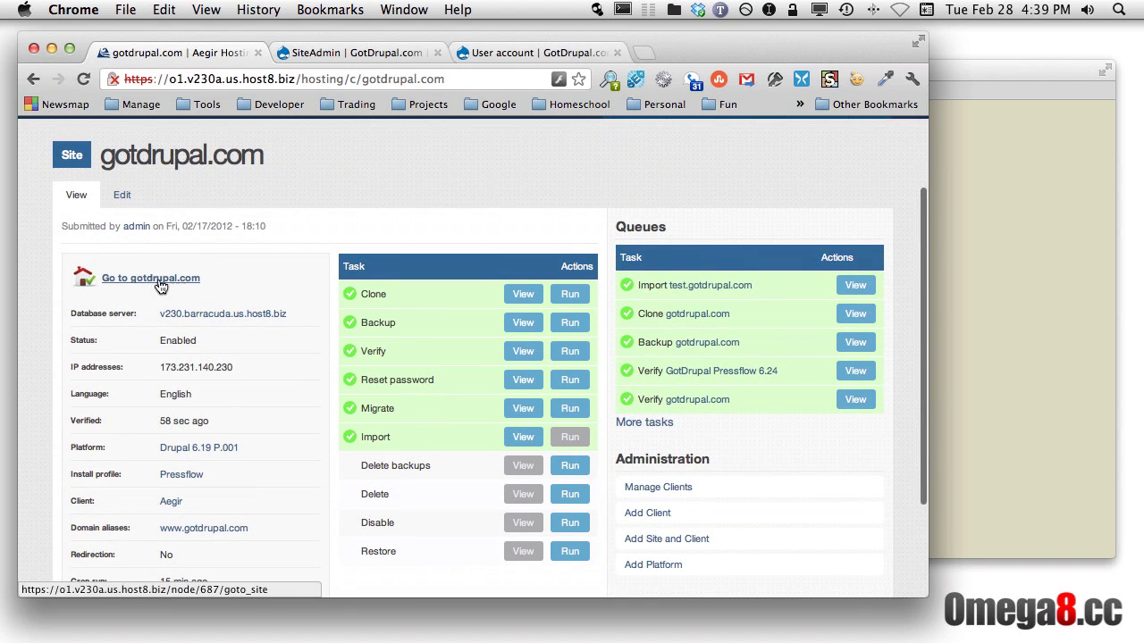
pyautogui.scroll(2, 178, 283)
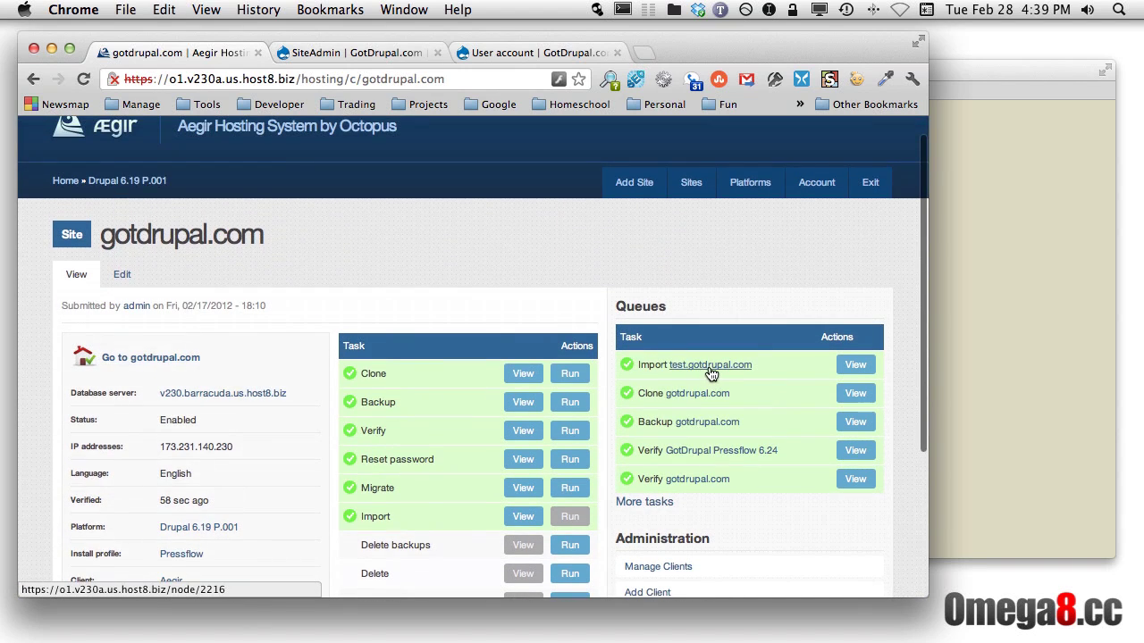
pyautogui.click(706, 366)
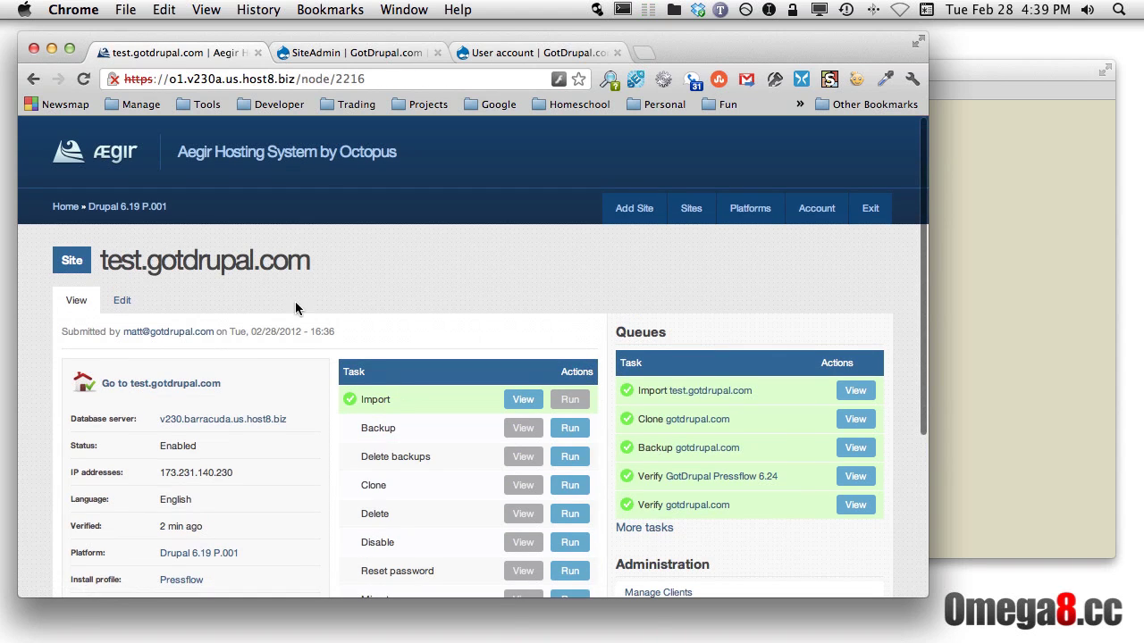
pyautogui.scroll(-3, 331, 318)
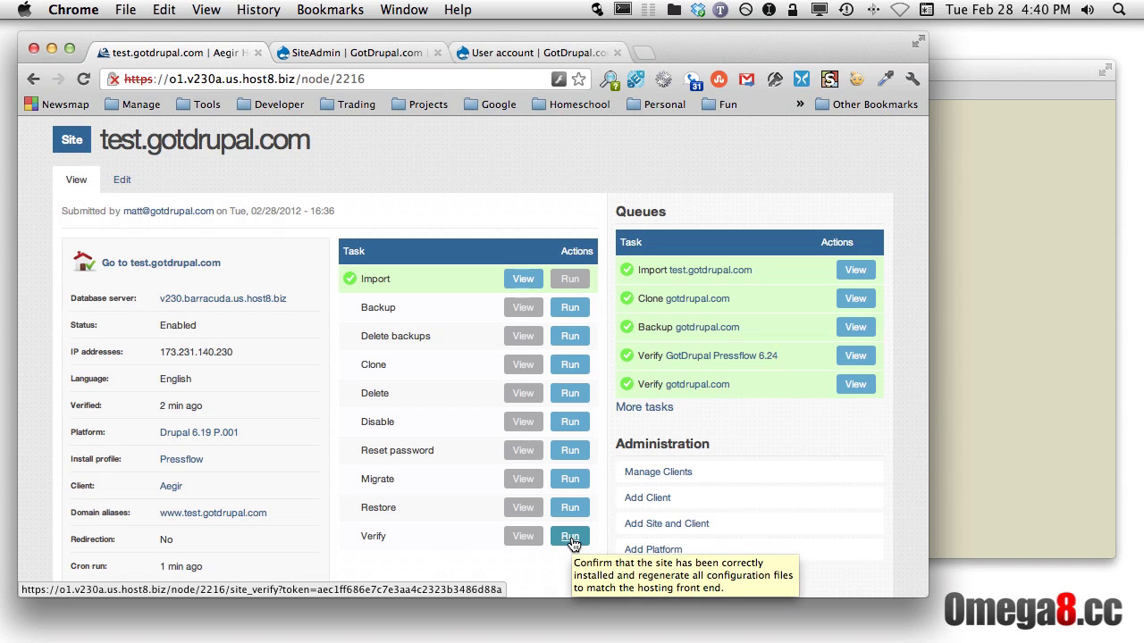
# Start migrating test.gotdrupal.com and pick the GotDrupal Pressflow 6.24 platform from the list
pyautogui.click(569, 483)
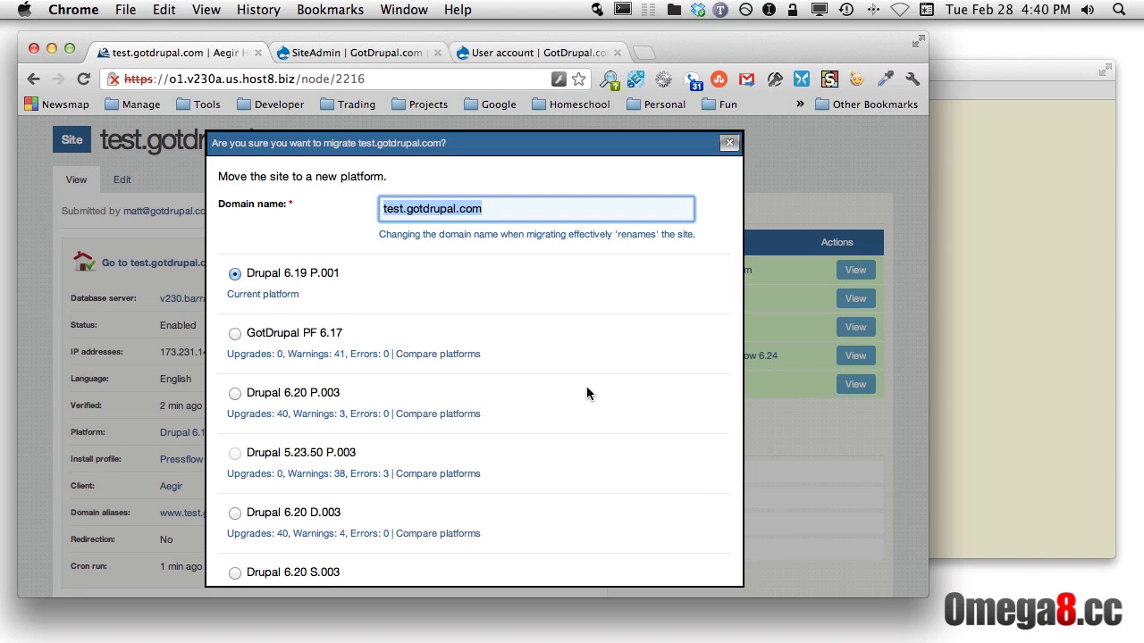
pyautogui.scroll(-10, 586, 394)
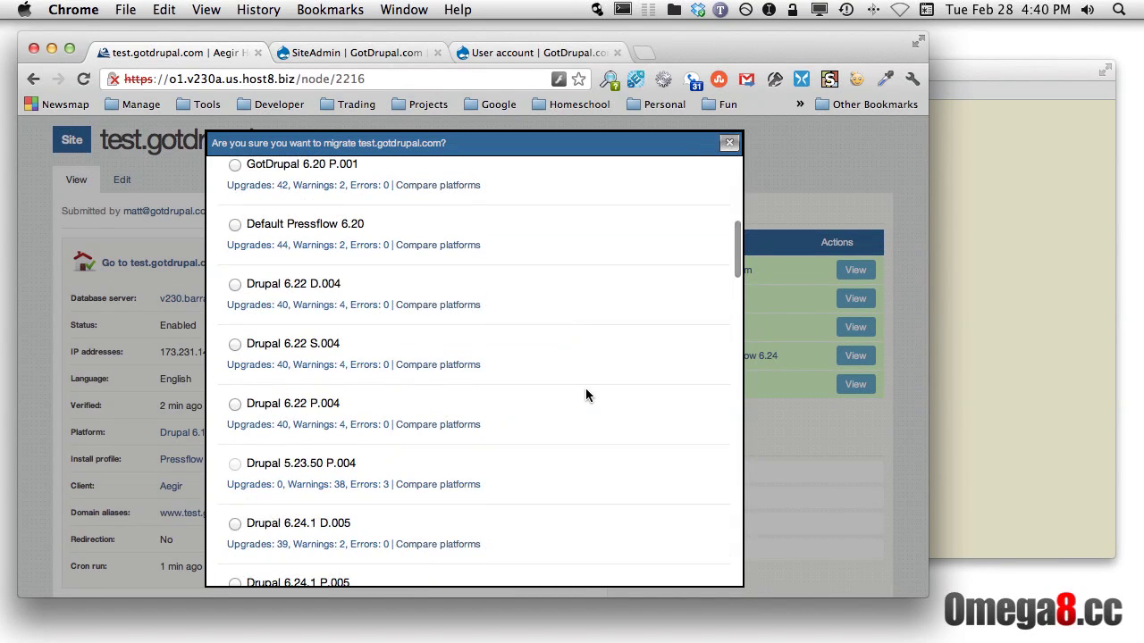
pyautogui.scroll(1, 585, 395)
pyautogui.scroll(-8, 585, 395)
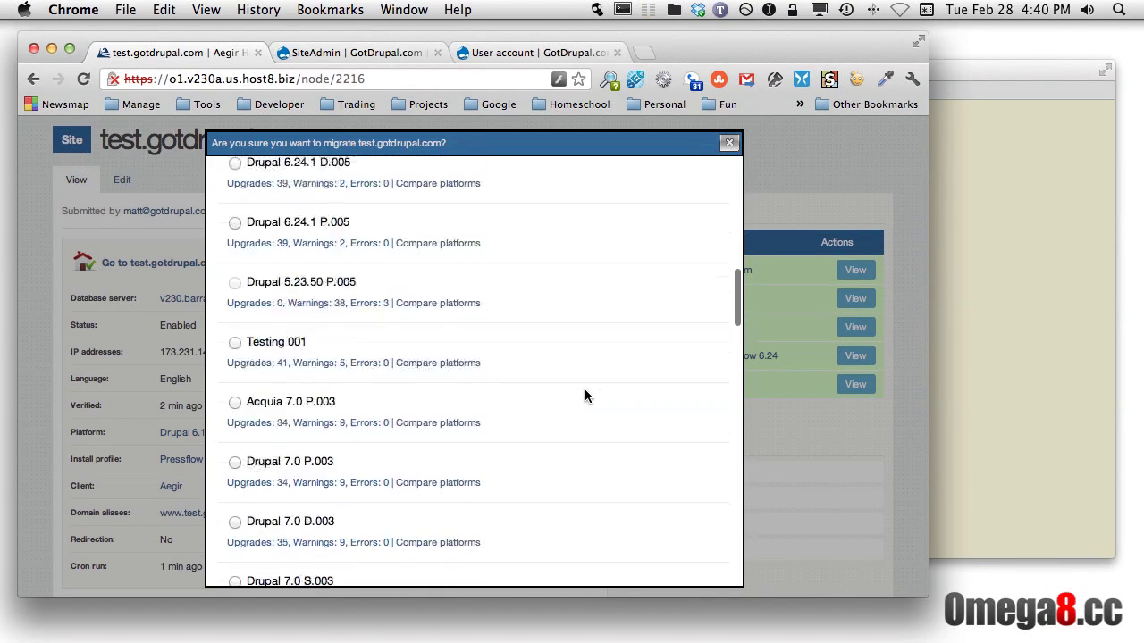
pyautogui.scroll(-20, 585, 395)
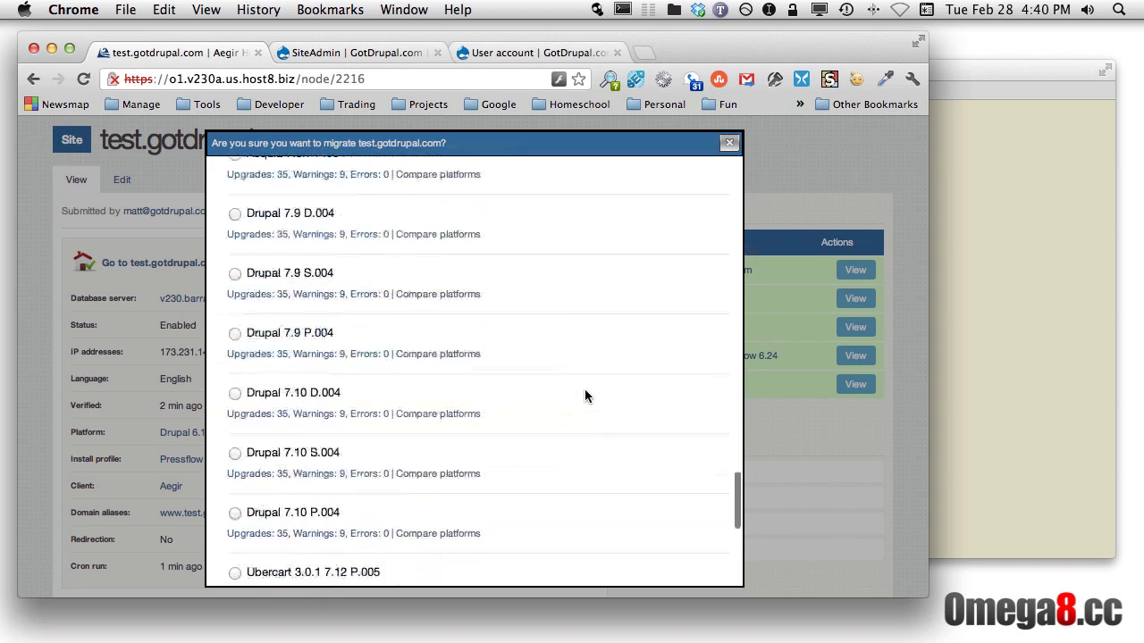
pyautogui.scroll(-8, 585, 390)
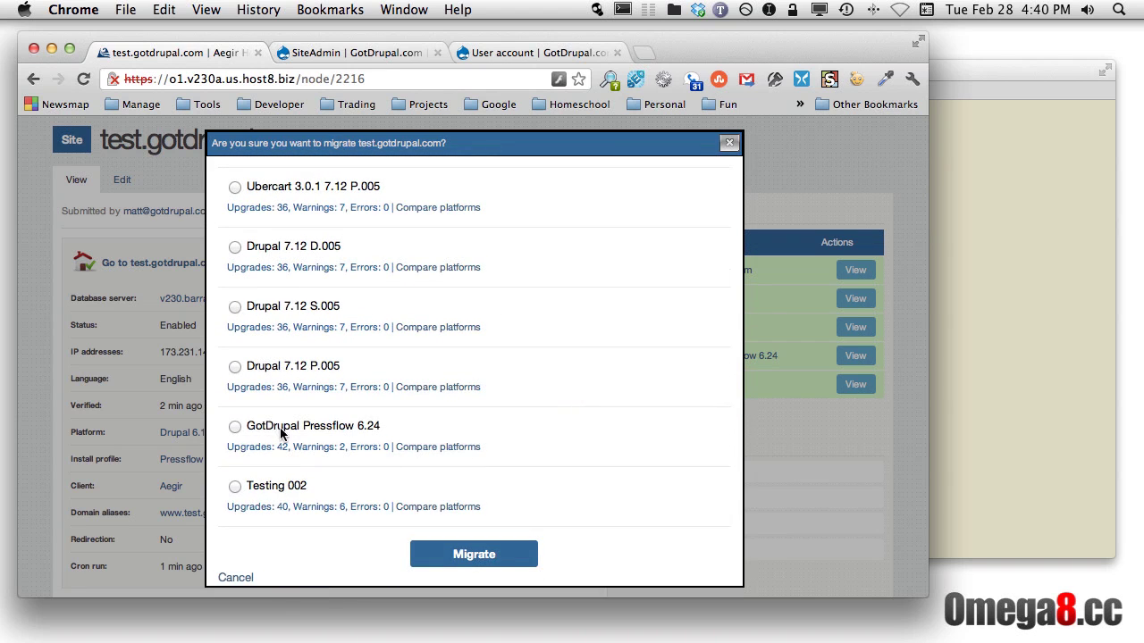
pyautogui.moveTo(380, 426); pyautogui.dragTo(246, 426)
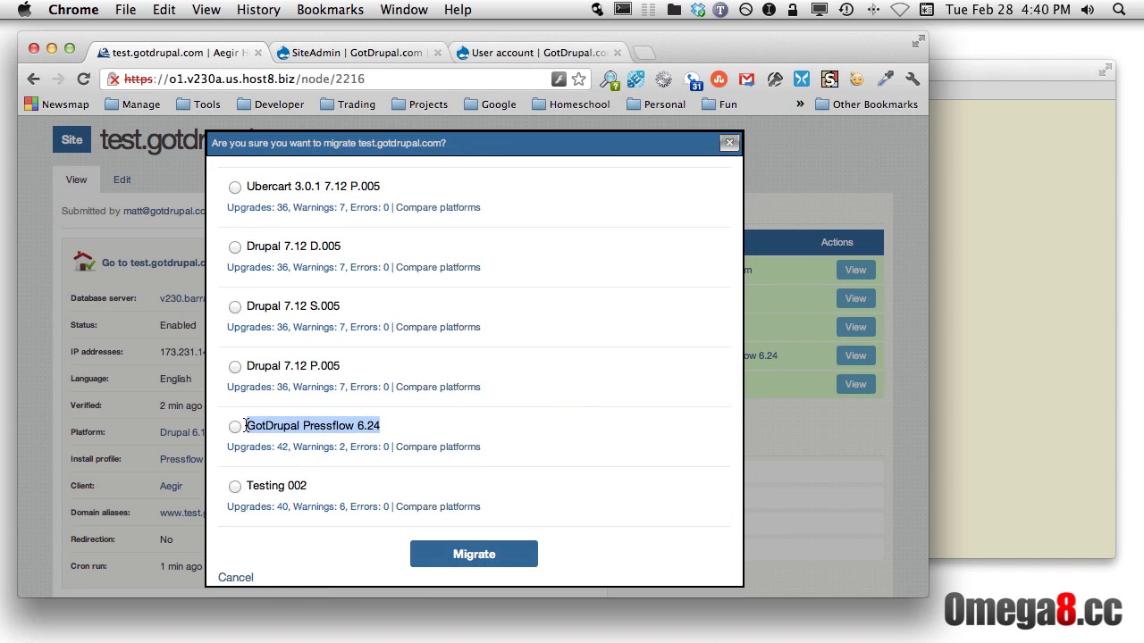
pyautogui.click(235, 428)
# Run the migration to GotDrupal Pressflow 6.24, then bring ForkLift to the front
pyautogui.click(484, 555)
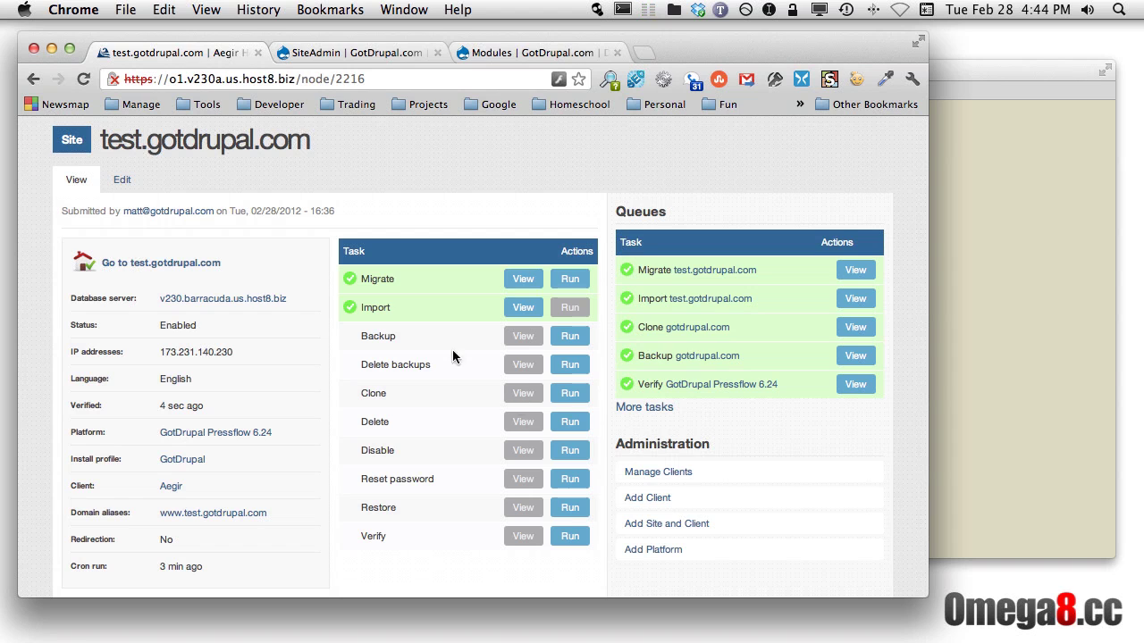
pyautogui.press('super+Tab')
pyautogui.press('super+shift+Tab')
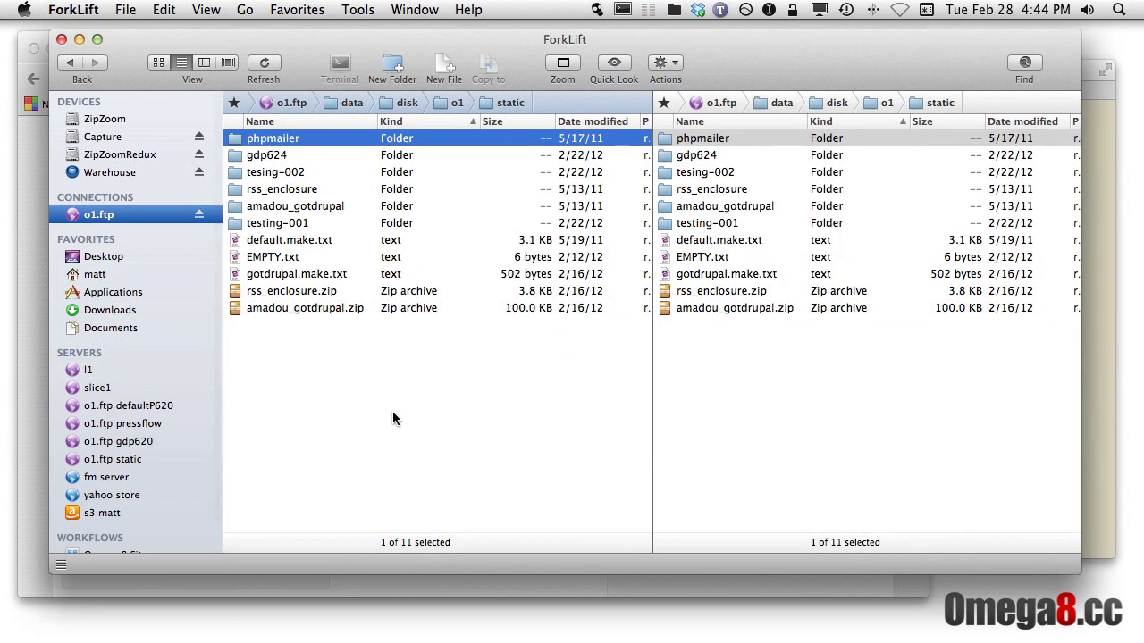
pyautogui.click(393, 414)
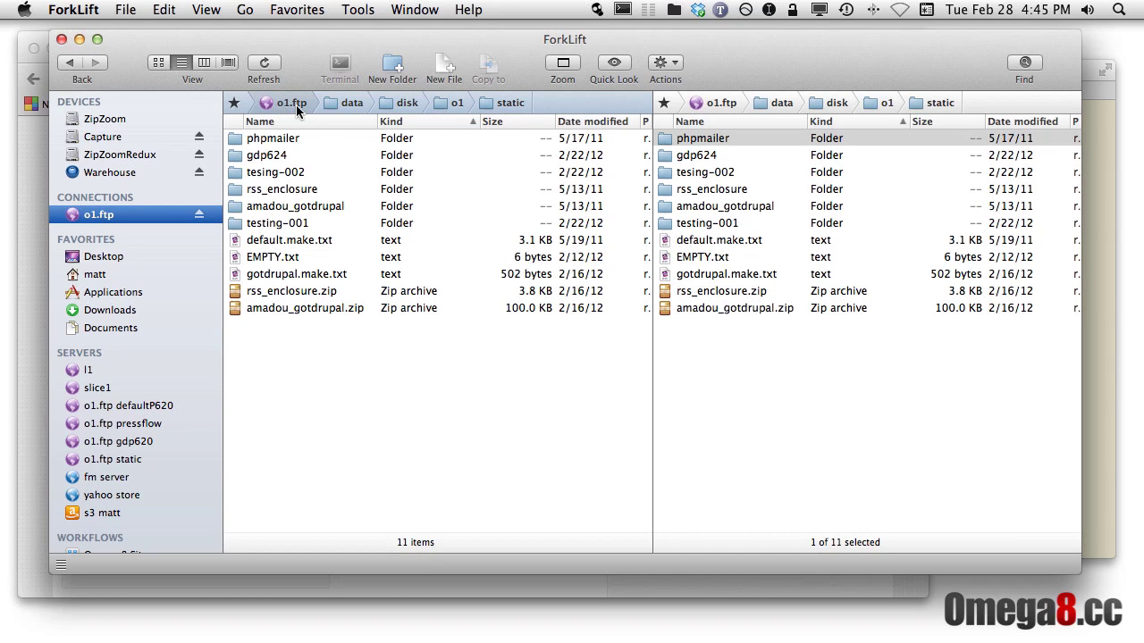
pyautogui.click(258, 159)
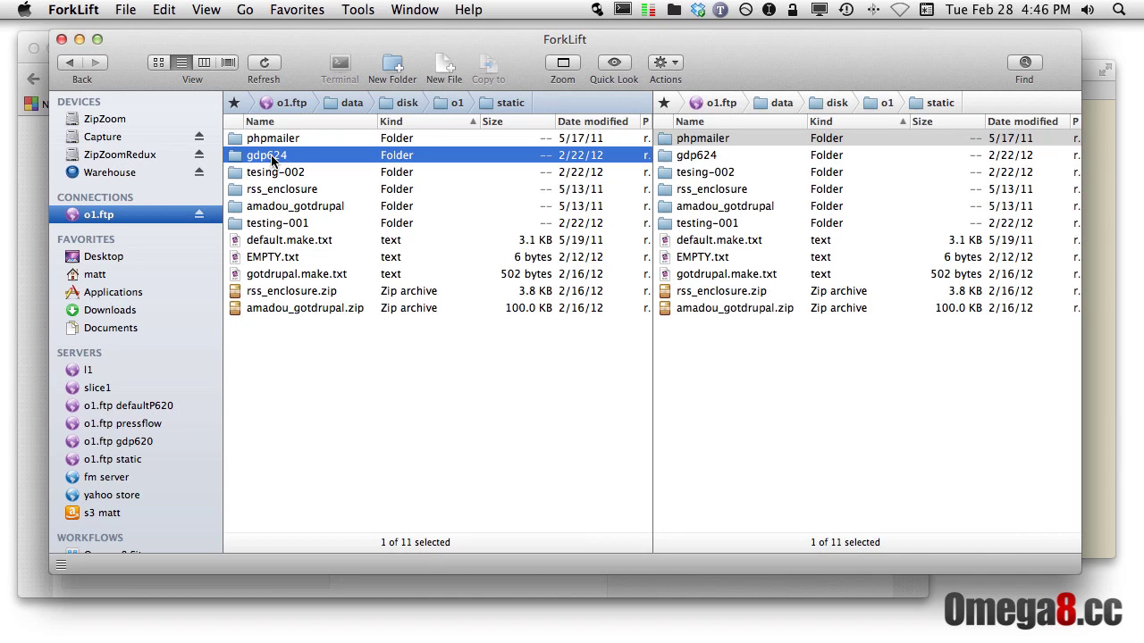
# Open gdp624 and drill into sites/all, noting its shared modules and libraries folders
pyautogui.doubleClick(273, 157)
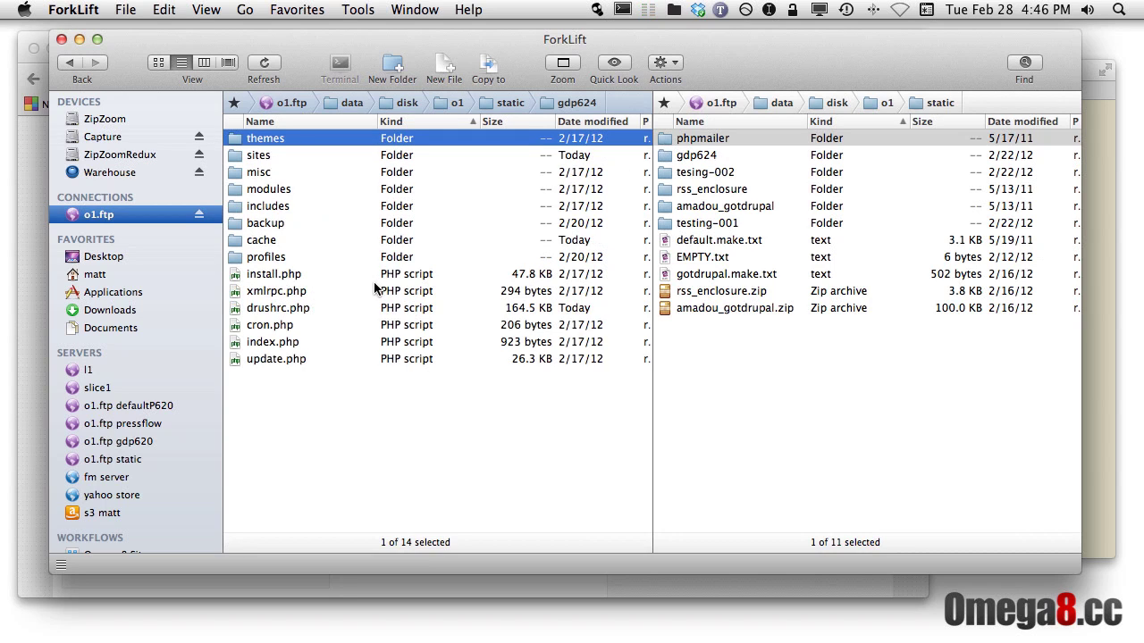
pyautogui.click(266, 258)
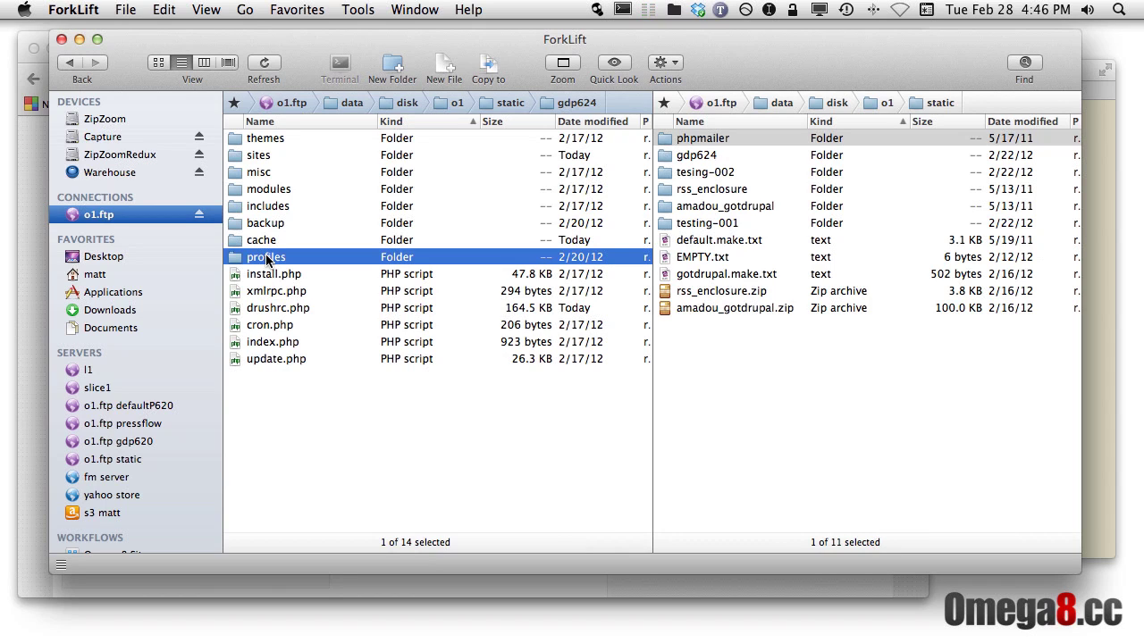
pyautogui.click(263, 157)
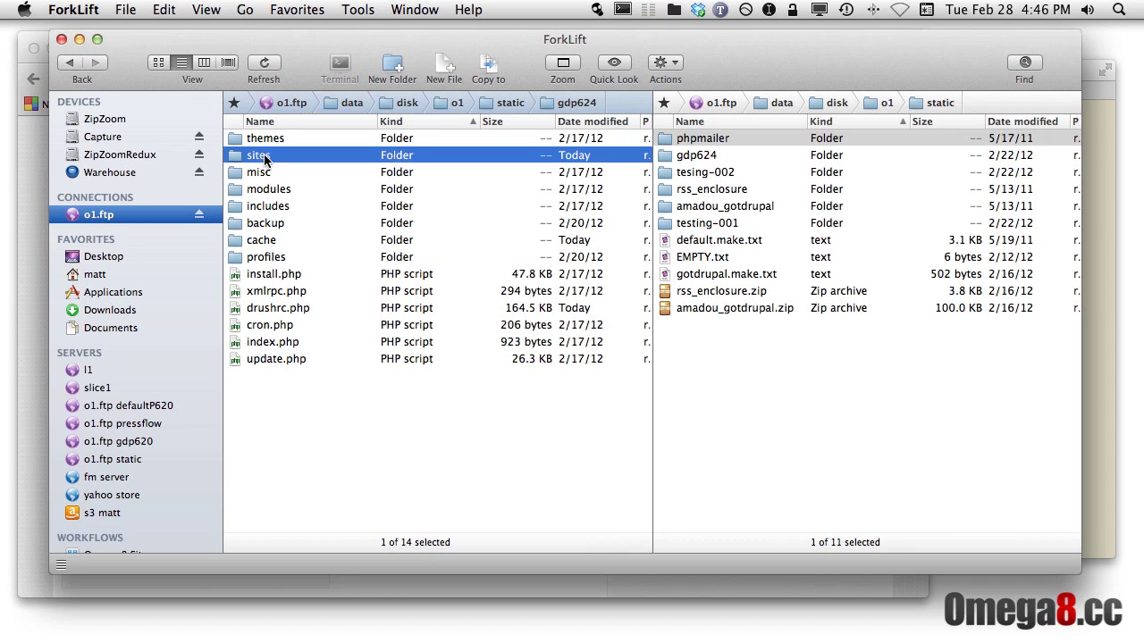
pyautogui.doubleClick(258, 158)
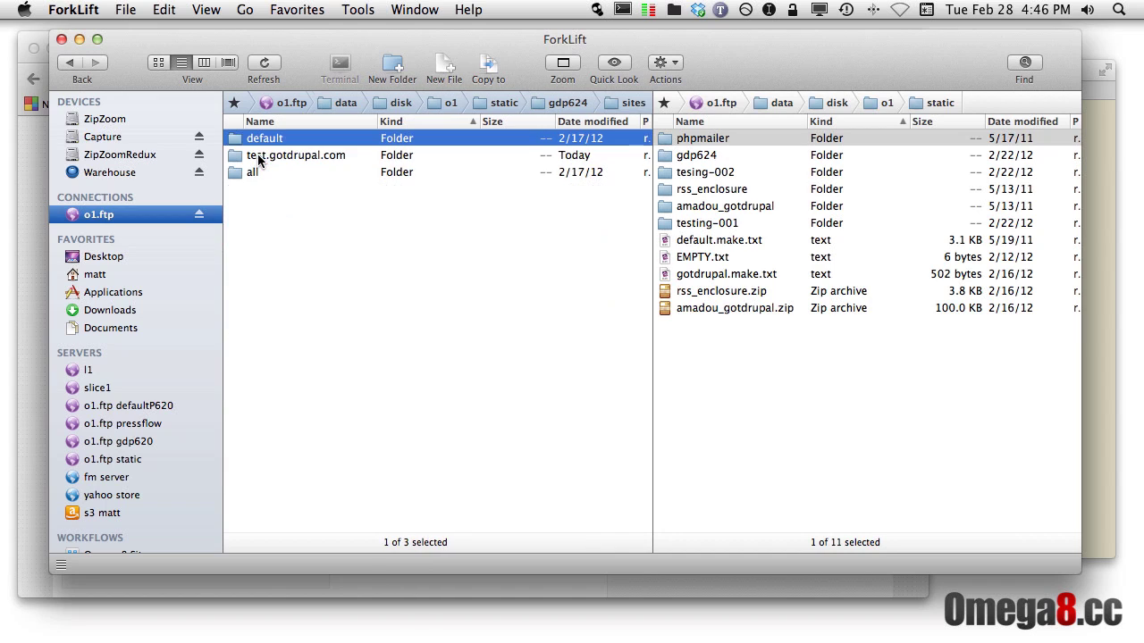
pyautogui.click(253, 174)
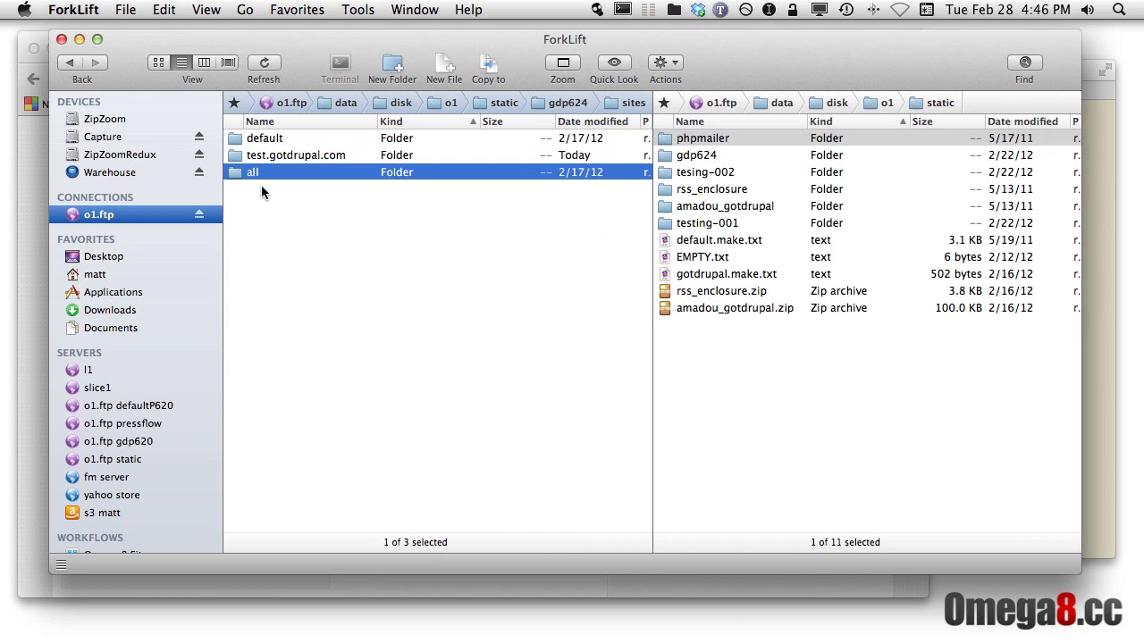
pyautogui.doubleClick(253, 173)
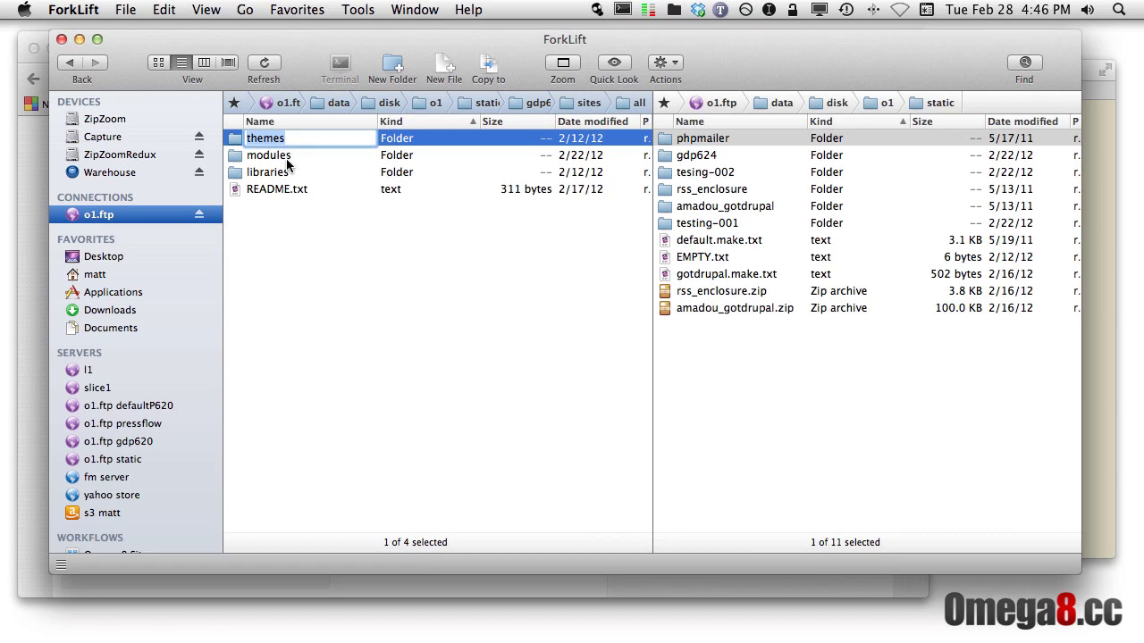
pyautogui.click(288, 159)
pyautogui.click(289, 177)
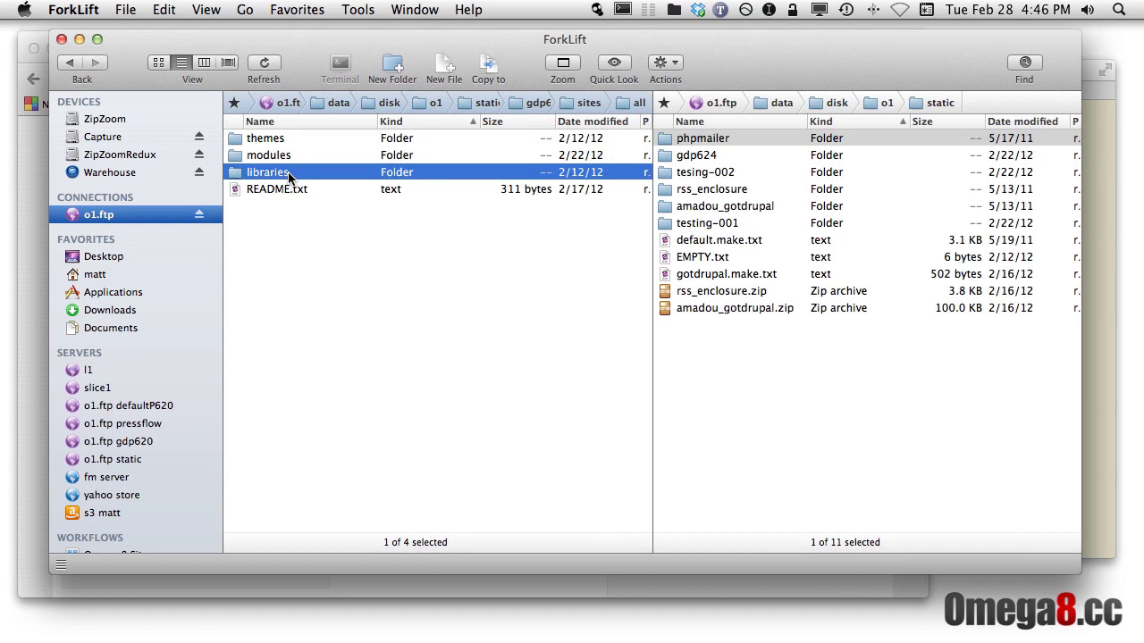
# Inspect test.gotdrupal.com's modules, libraries, files and private folders, then return to gdp624
pyautogui.press('super+Up')
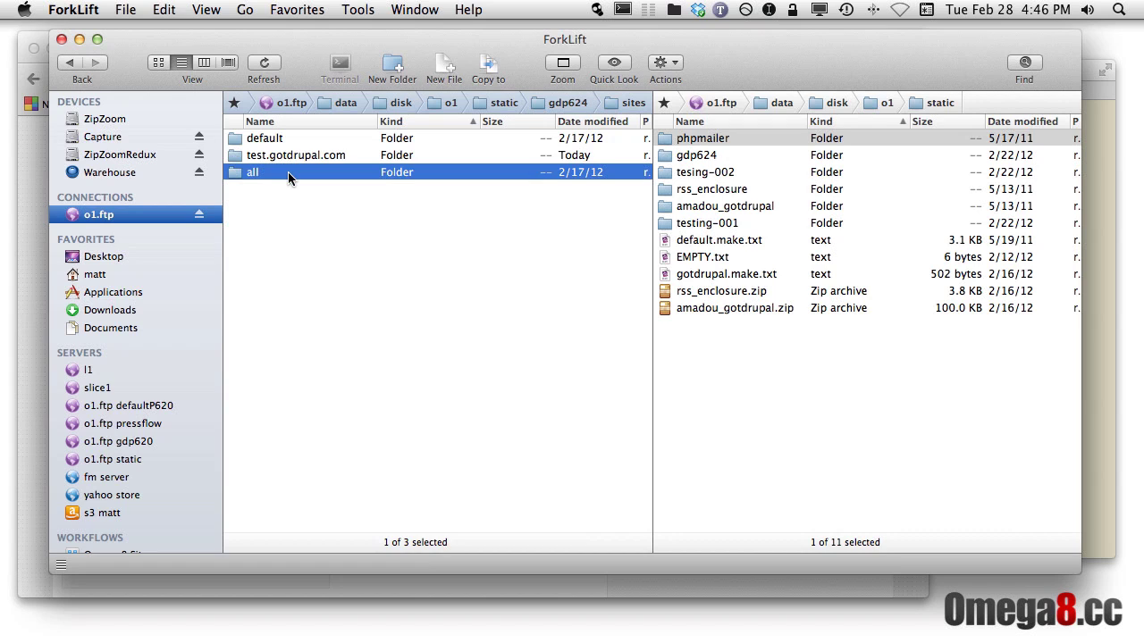
pyautogui.press('Up')
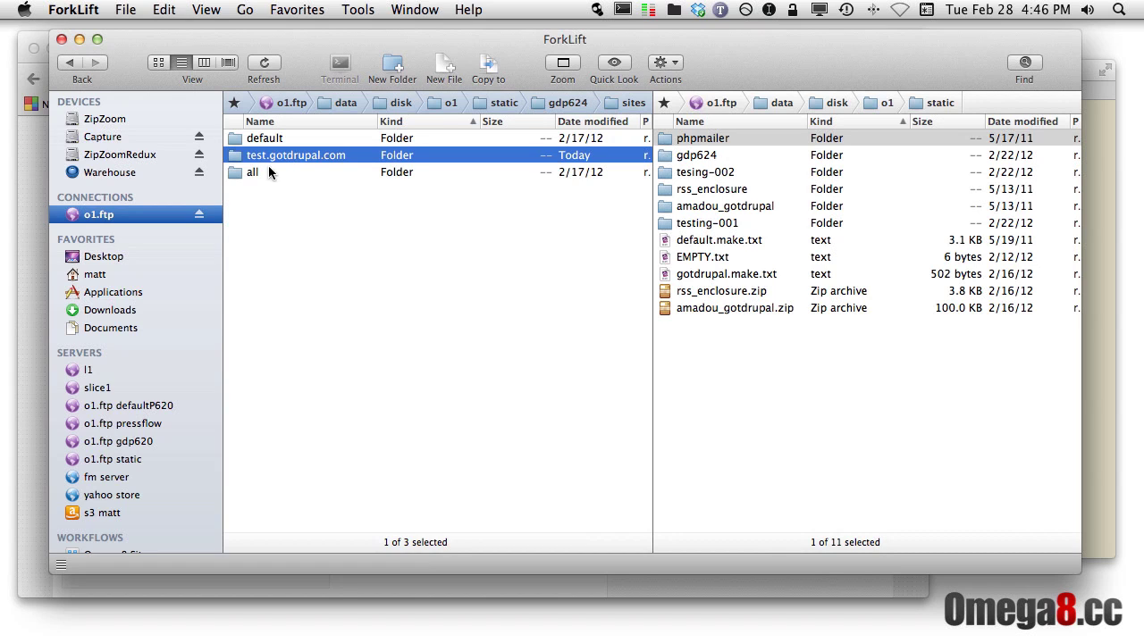
pyautogui.doubleClick(272, 155)
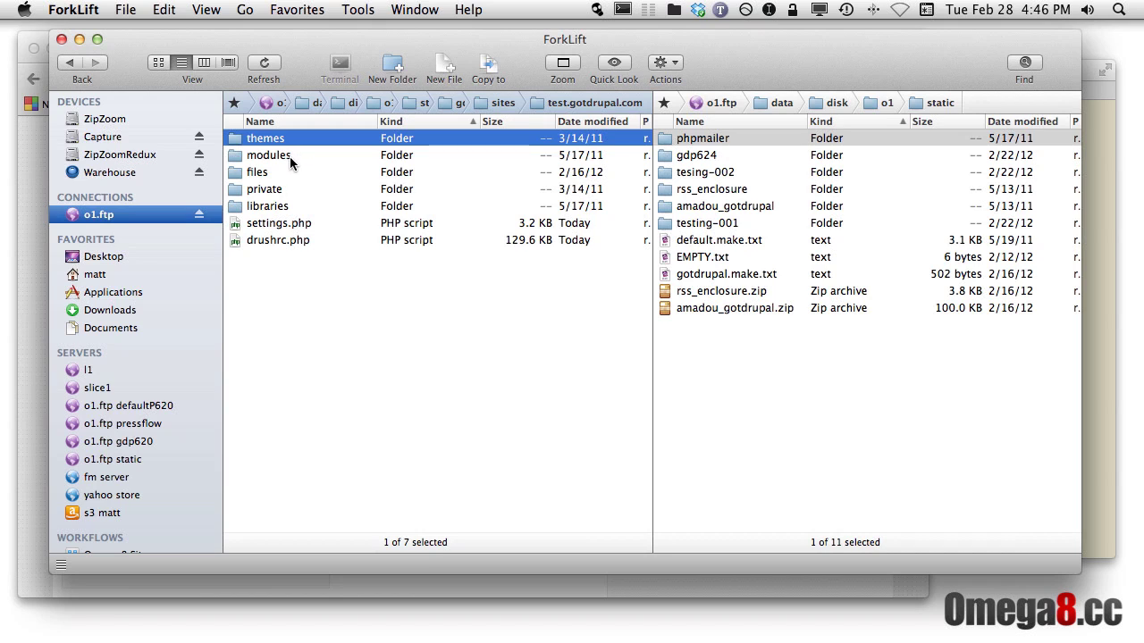
pyautogui.click(289, 157)
pyautogui.click(291, 206)
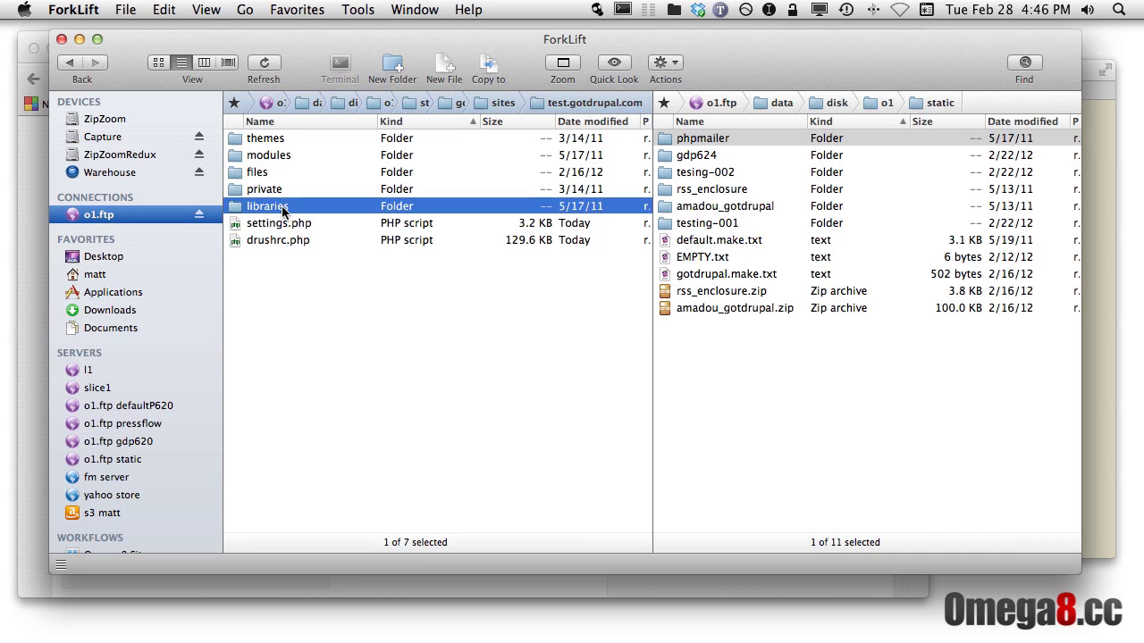
pyautogui.click(280, 174)
pyautogui.click(300, 190)
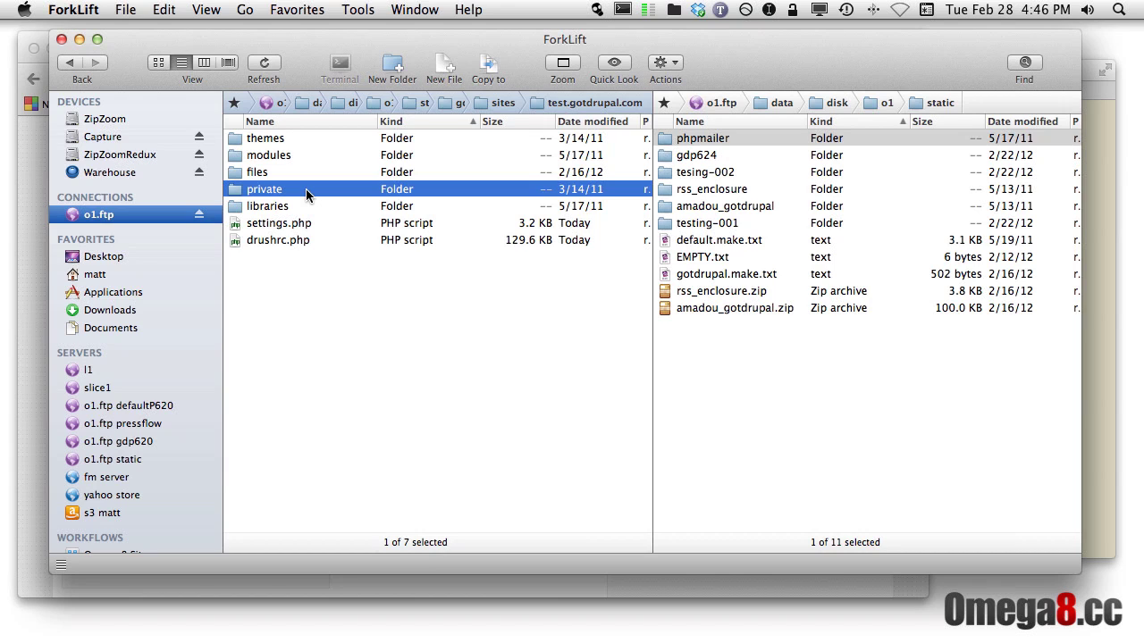
pyautogui.press('super+Up')
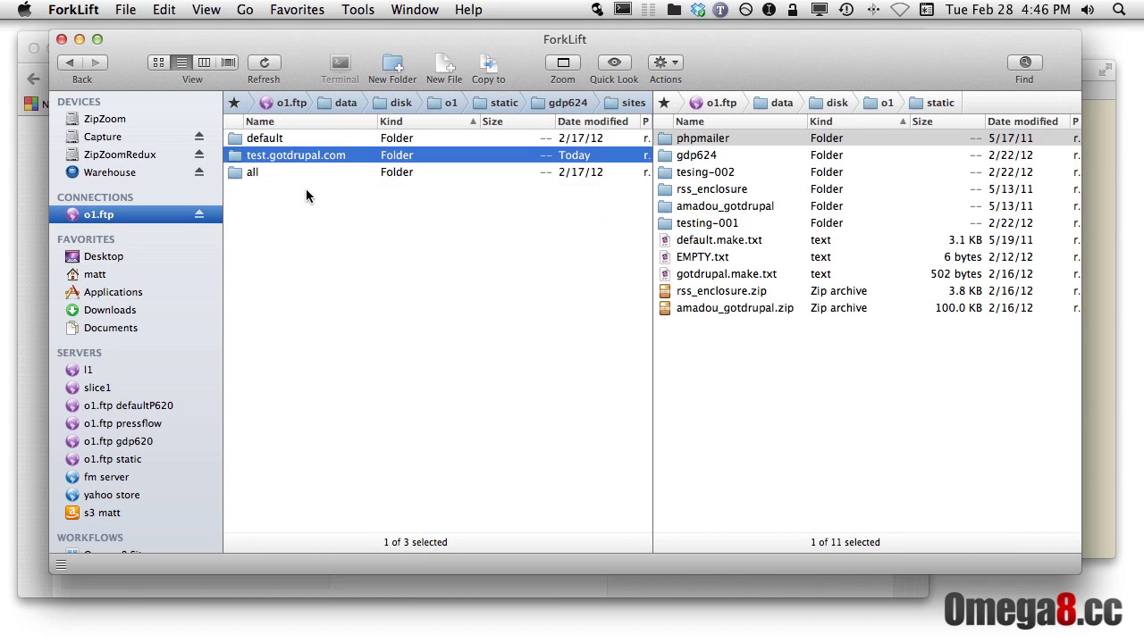
pyautogui.press('super+Up')
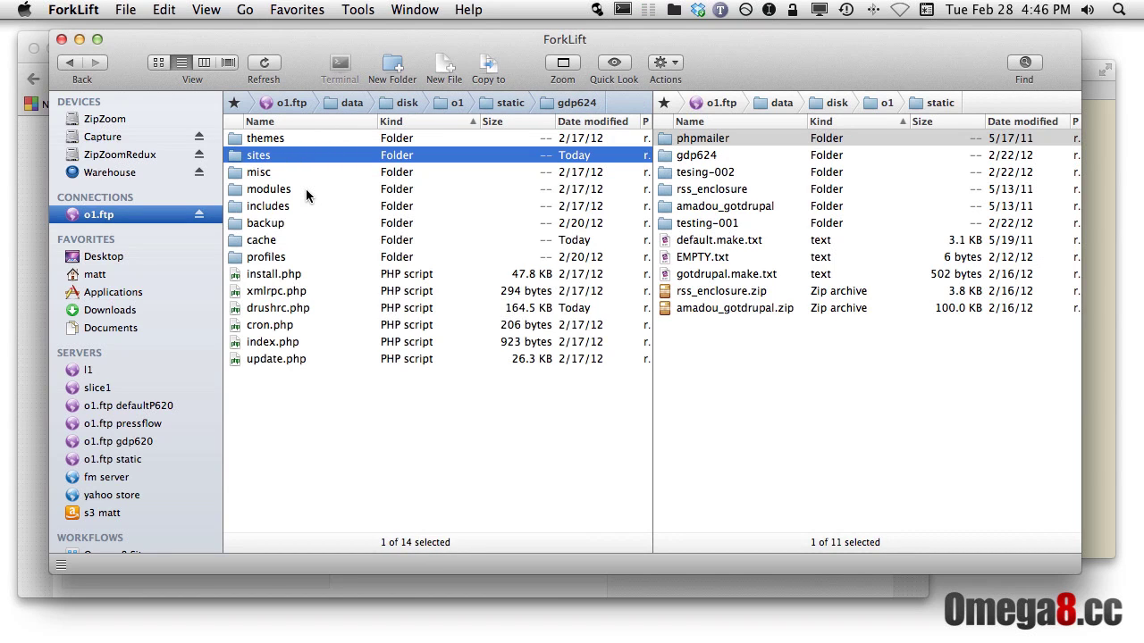
pyautogui.click(289, 259)
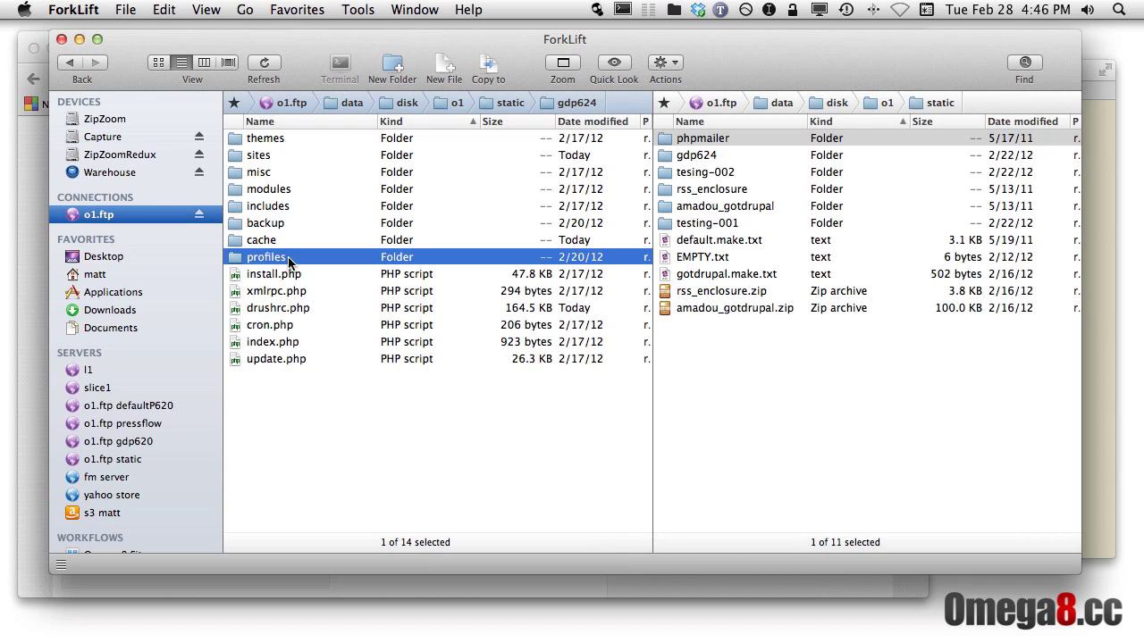
# Open profiles/gotdrupal and review its modules, libraries, gotdrupal.profile and gotdrupal.make
pyautogui.doubleClick(289, 259)
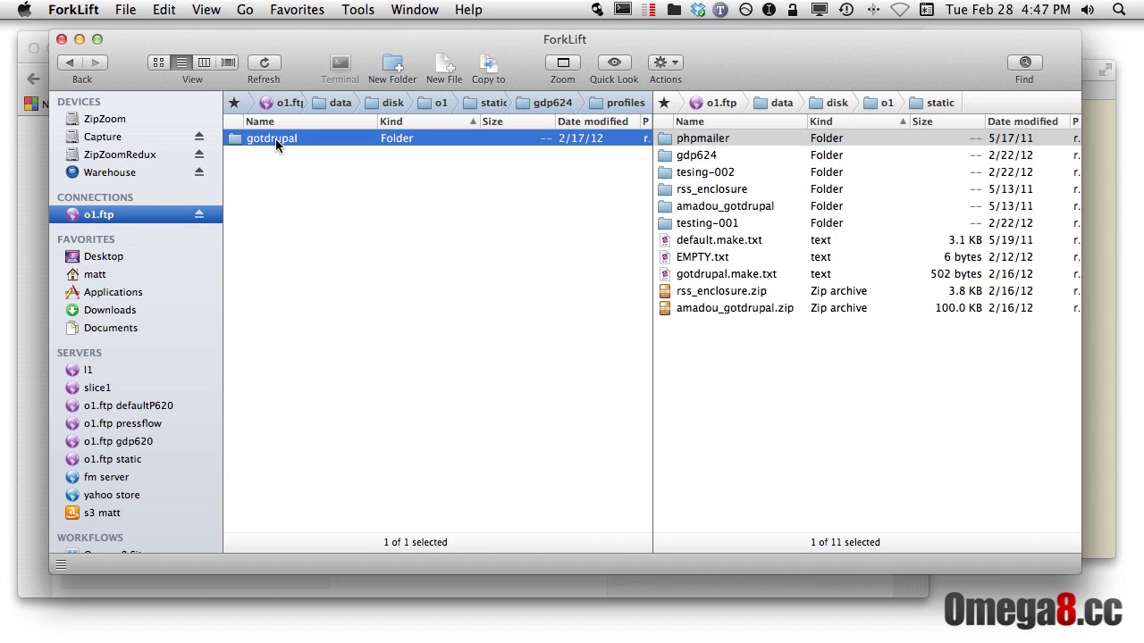
pyautogui.doubleClick(276, 138)
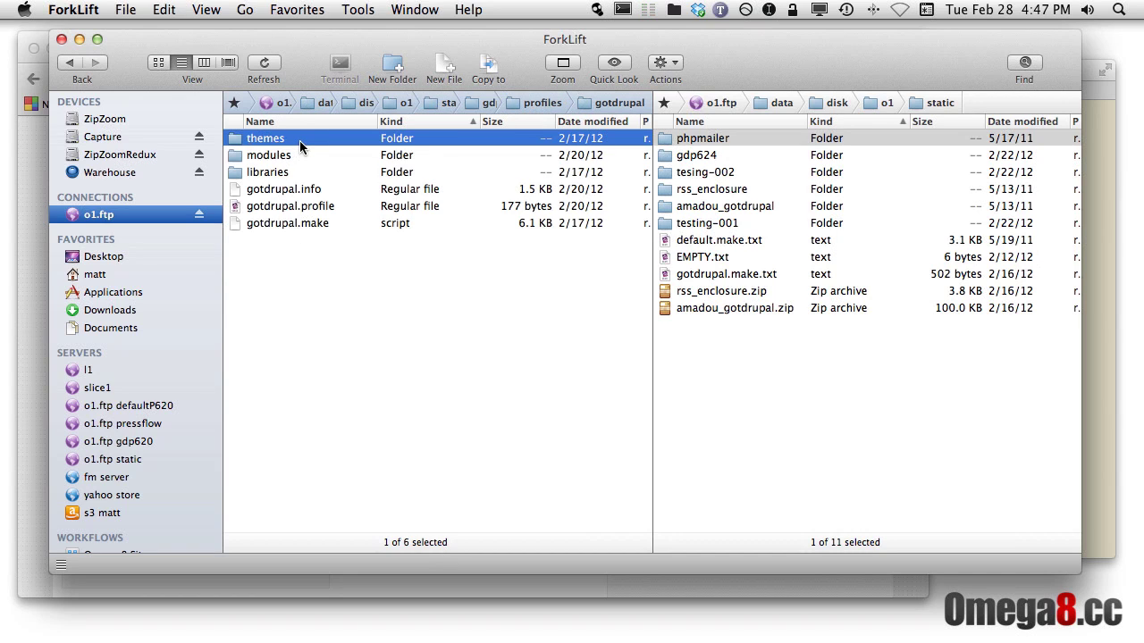
pyautogui.click(300, 157)
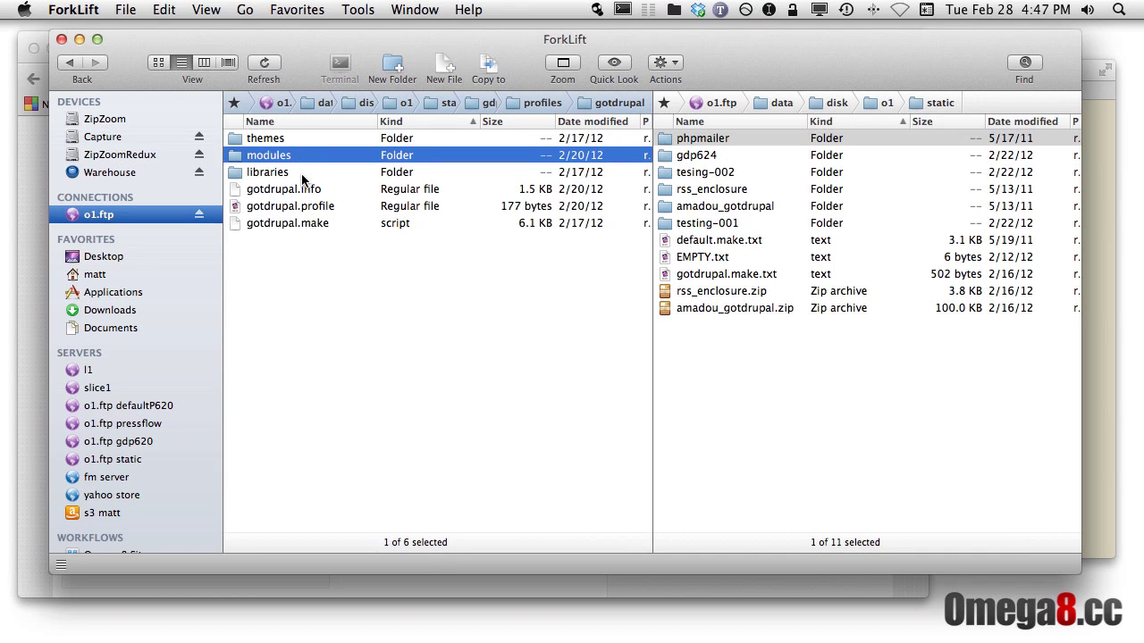
pyautogui.click(302, 174)
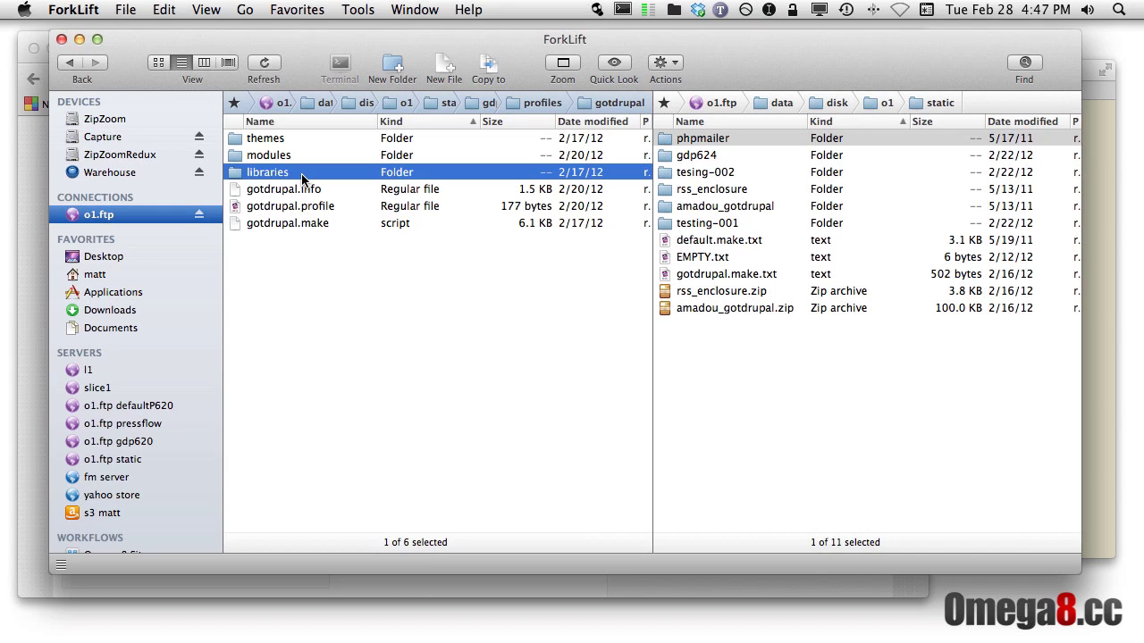
pyautogui.click(339, 207)
pyautogui.click(340, 225)
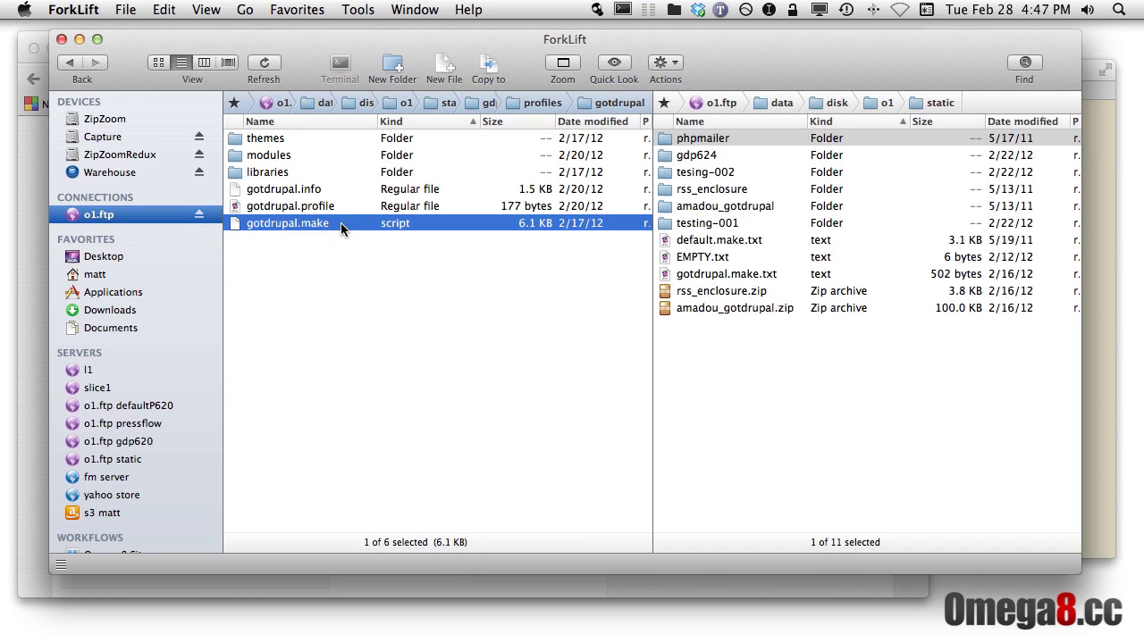
# Widen the left pane so every column of the gotdrupal listing is readable
pyautogui.click(292, 155)
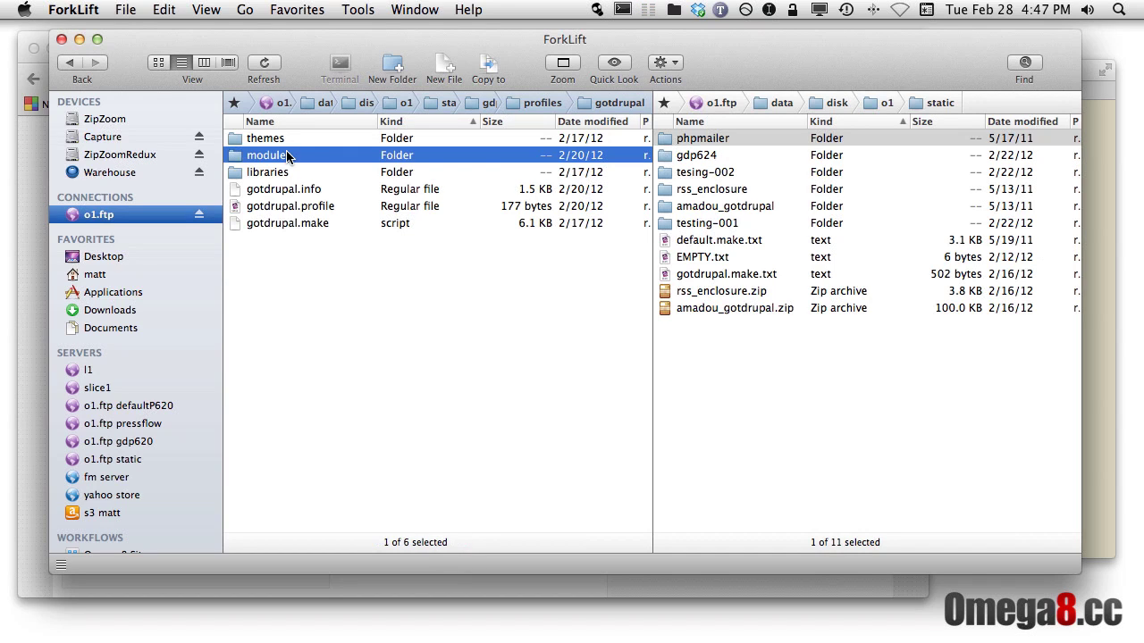
pyautogui.click(650, 264)
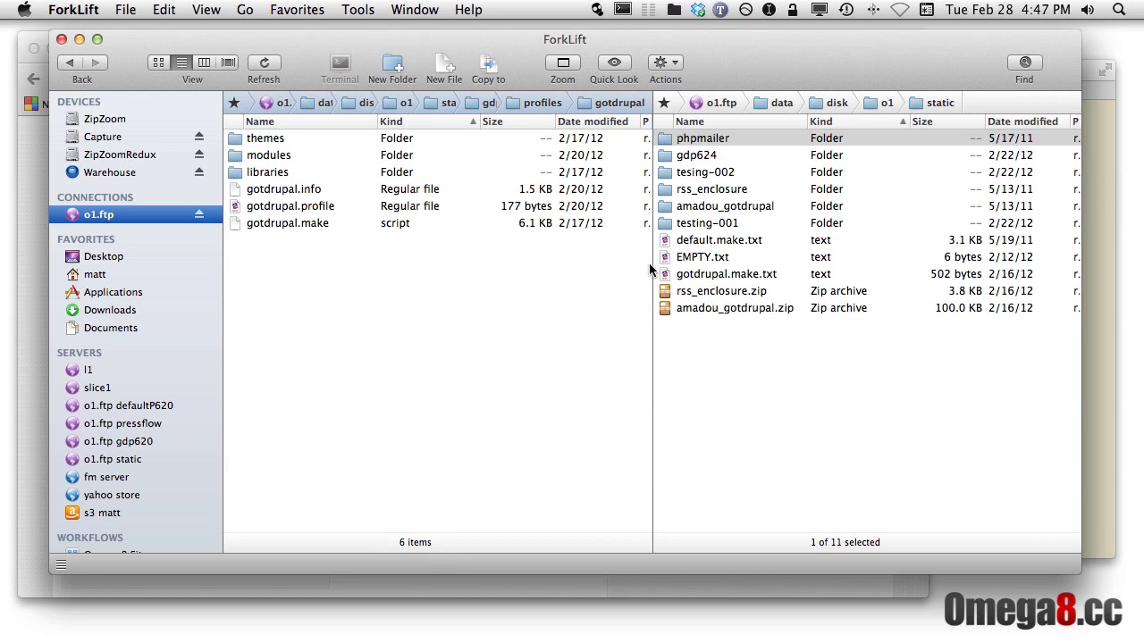
pyautogui.moveTo(652, 264); pyautogui.dragTo(862, 268)
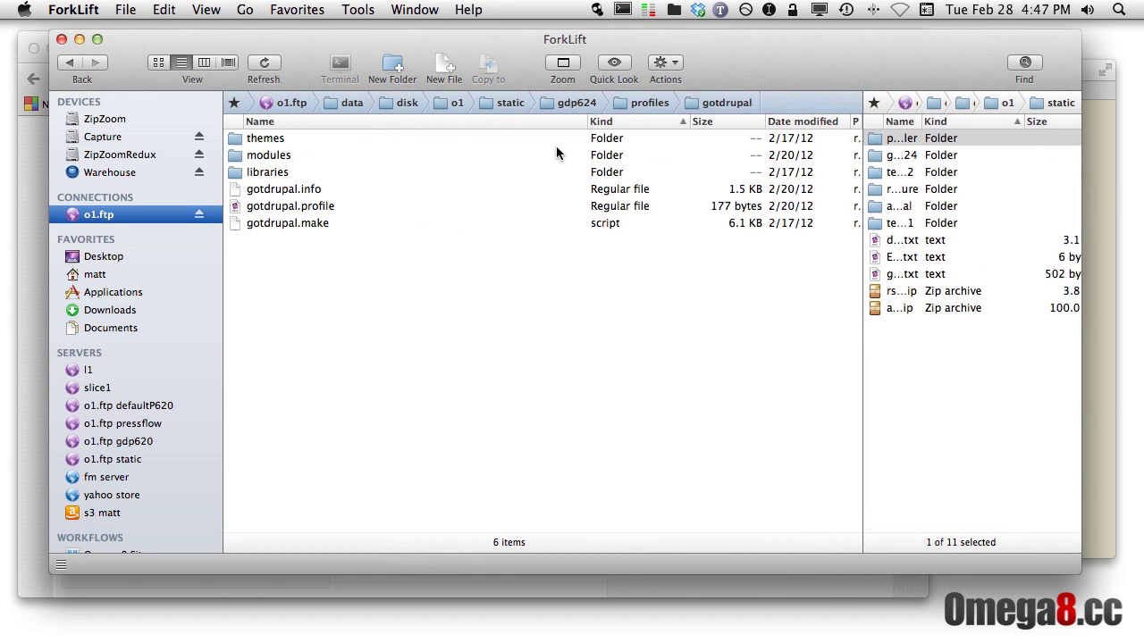
pyautogui.click(298, 156)
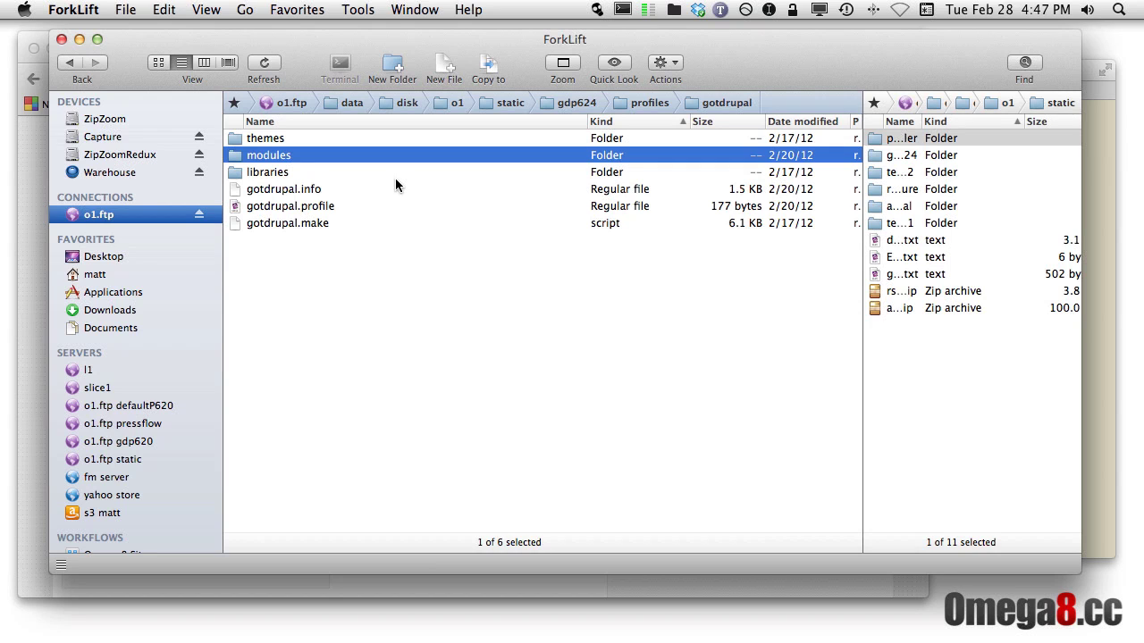
# Navigate by keyboard into gdp624's sites/test.gotdrupal.com/modules folder
pyautogui.press('super+Up')
pyautogui.press('super+Up')
pyautogui.press('Up')
pyautogui.press('Up')
pyautogui.press('Up')
pyautogui.press('Up')
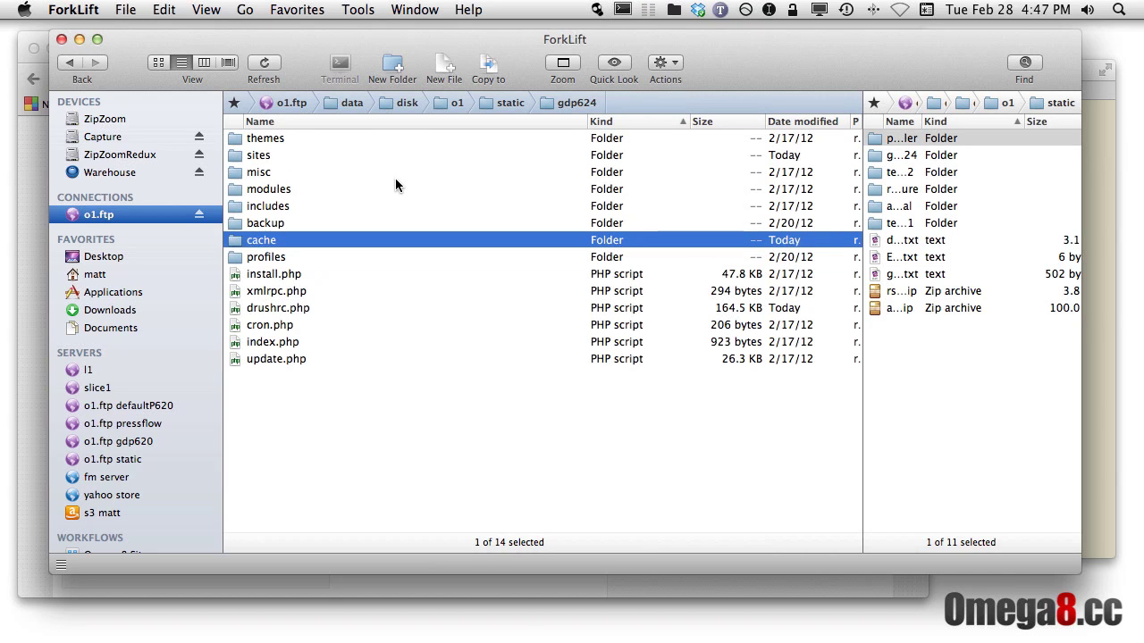
pyautogui.press('Up')
pyautogui.press('Up')
pyautogui.press('super+Down')
pyautogui.press('Down')
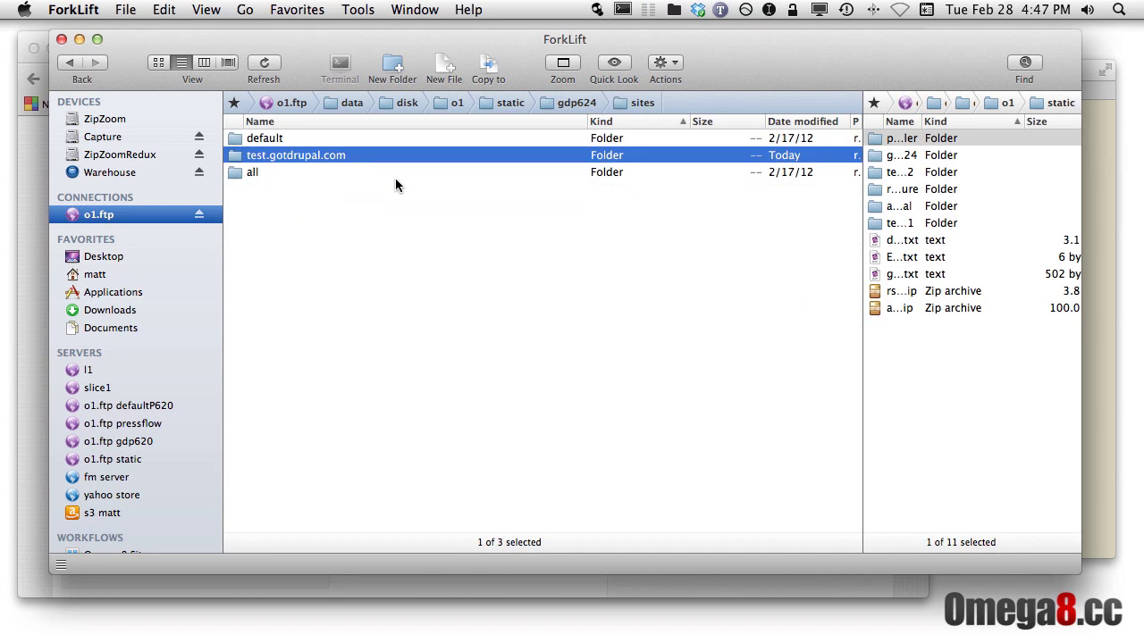
pyautogui.press('super+Down')
pyautogui.press('Down')
pyautogui.press('super+Down')
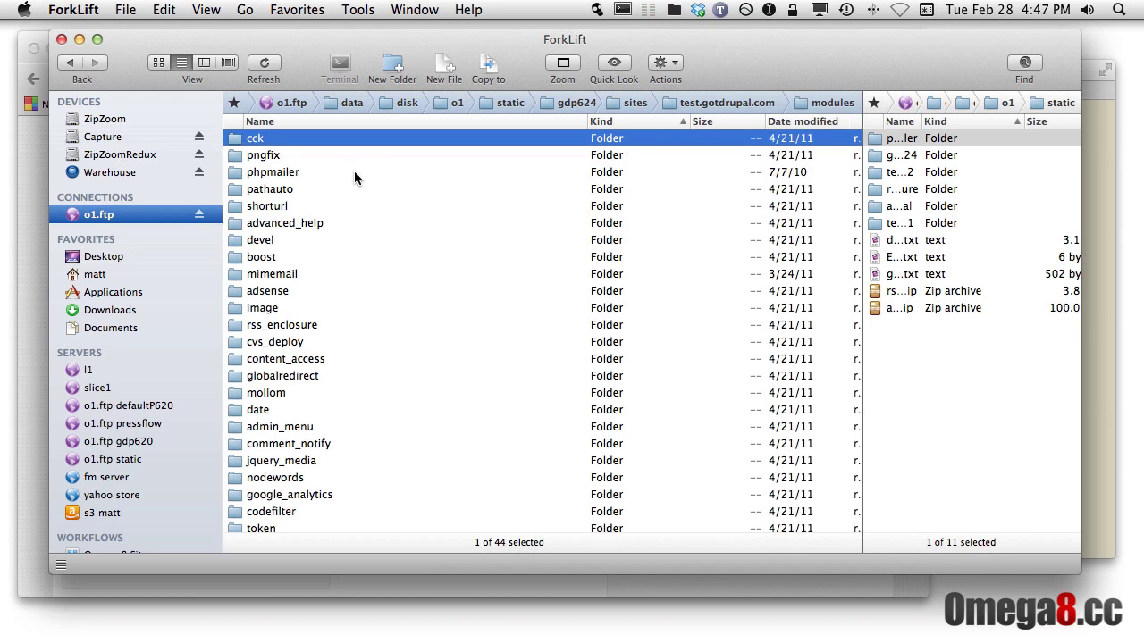
# Browse the site's modules, select cck through nodewords, then jump back to gdp624
pyautogui.scroll(1, 353, 182)
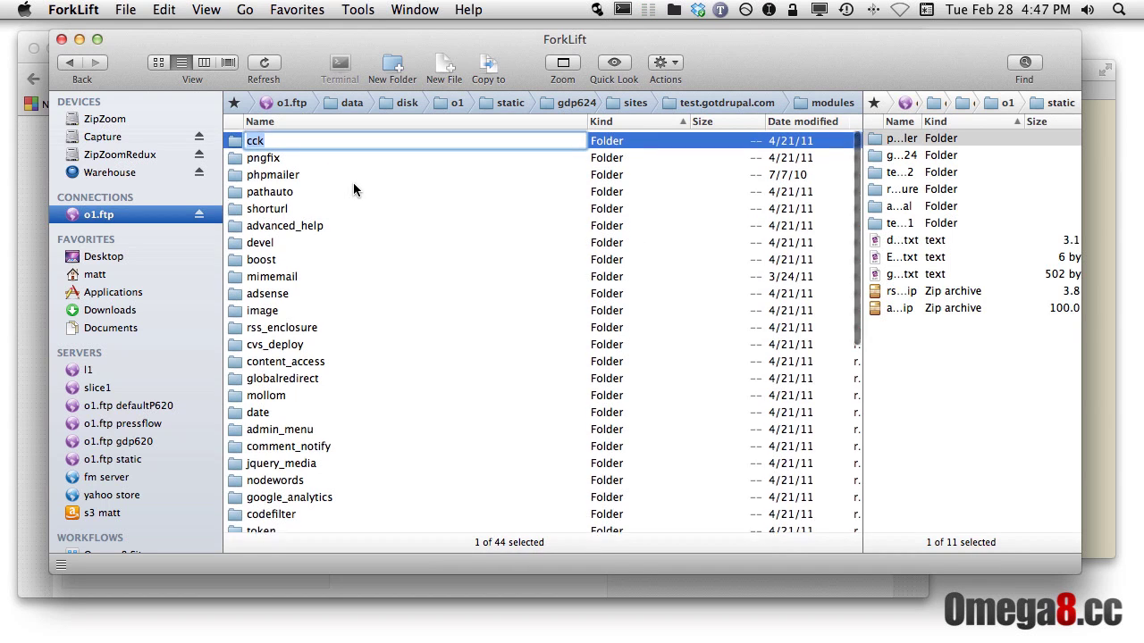
pyautogui.click(329, 169)
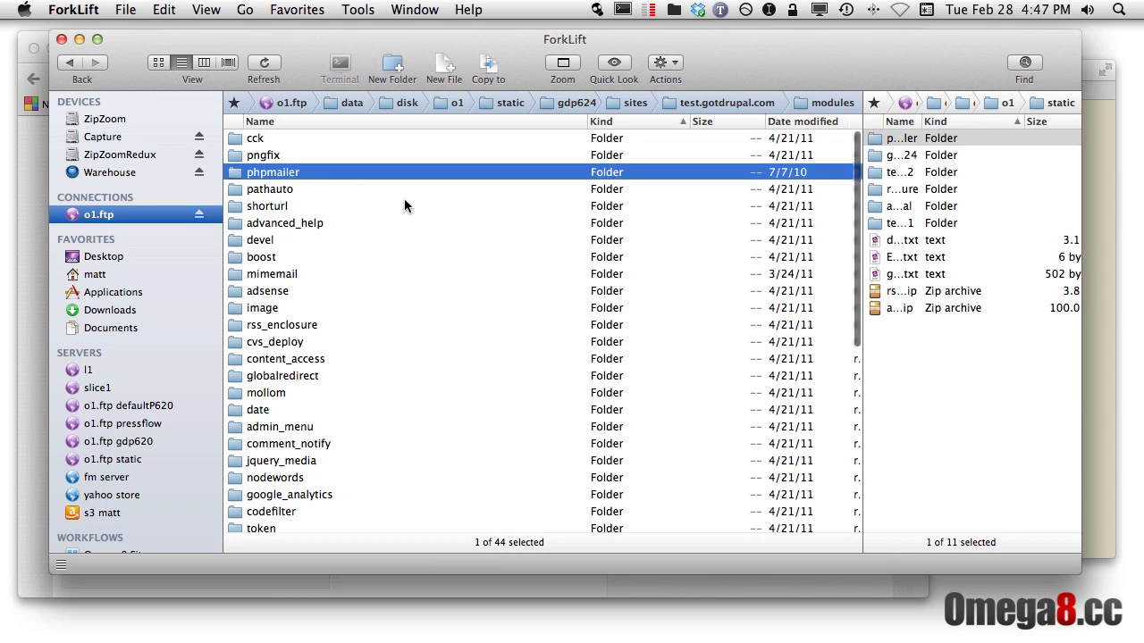
pyautogui.press('Down')
pyautogui.press('Down')
pyautogui.press('Down')
pyautogui.press('Down')
pyautogui.press('Down')
pyautogui.press('Down')
pyautogui.press('Down')
pyautogui.press('Down')
pyautogui.press('Down')
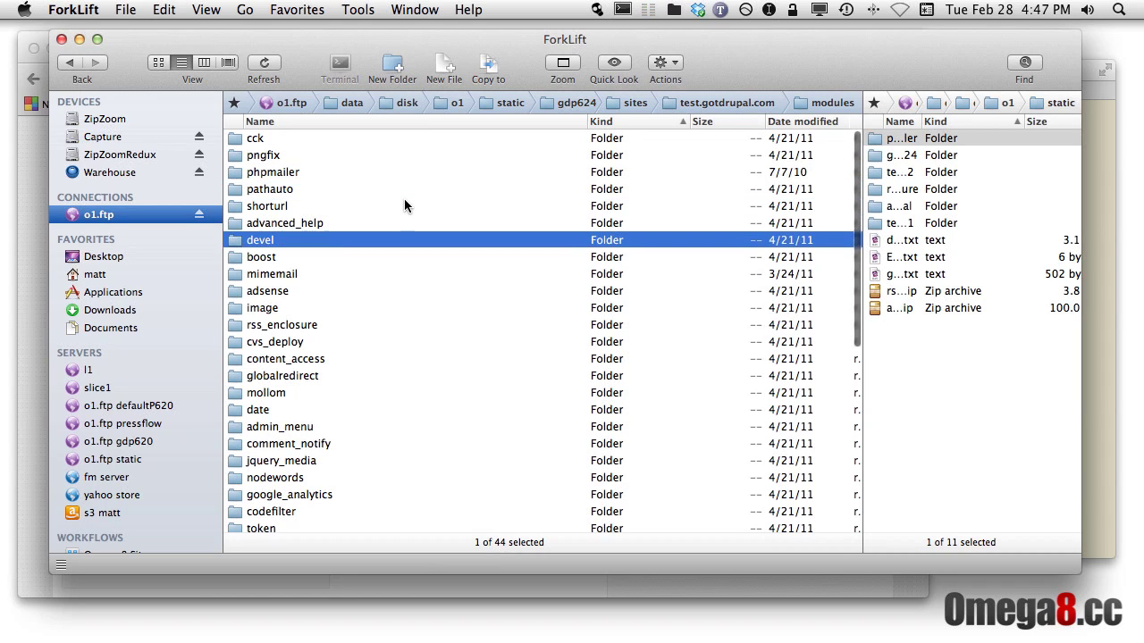
pyautogui.press('Down')
pyautogui.press('Down')
pyautogui.press('Down')
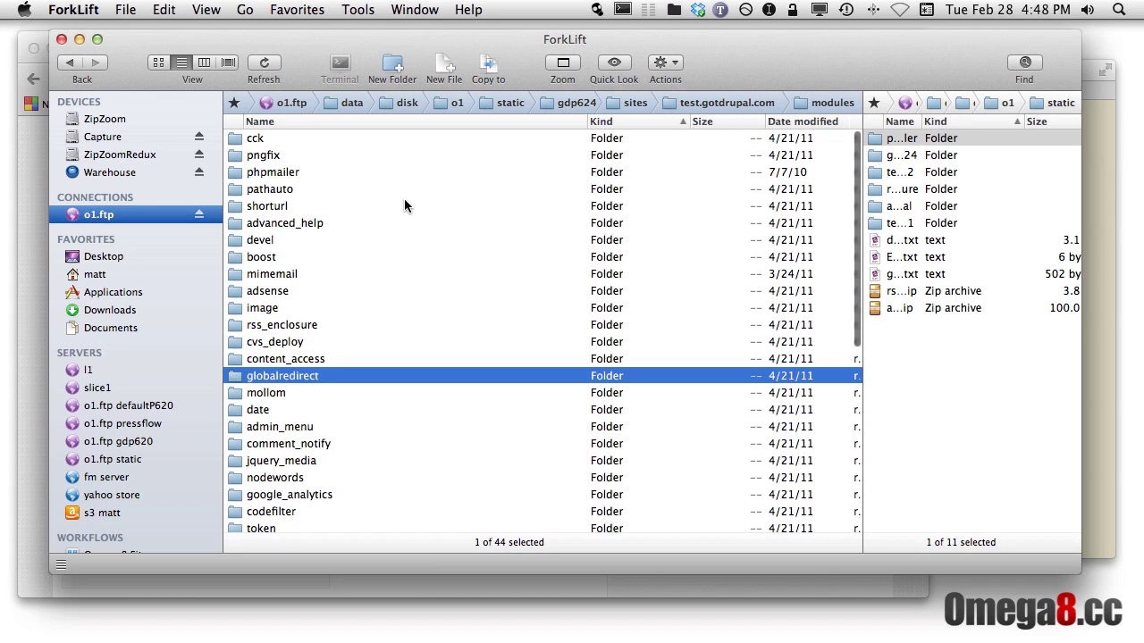
pyautogui.click(325, 139)
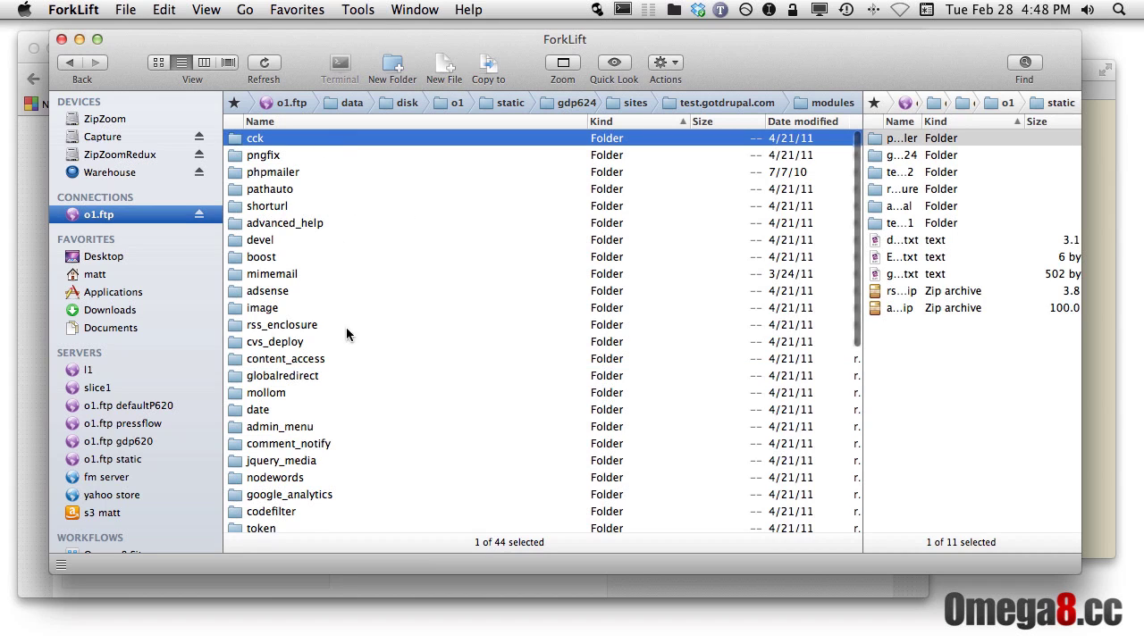
pyautogui.keyDown('shift'); pyautogui.click(336, 478); pyautogui.keyUp('shift')
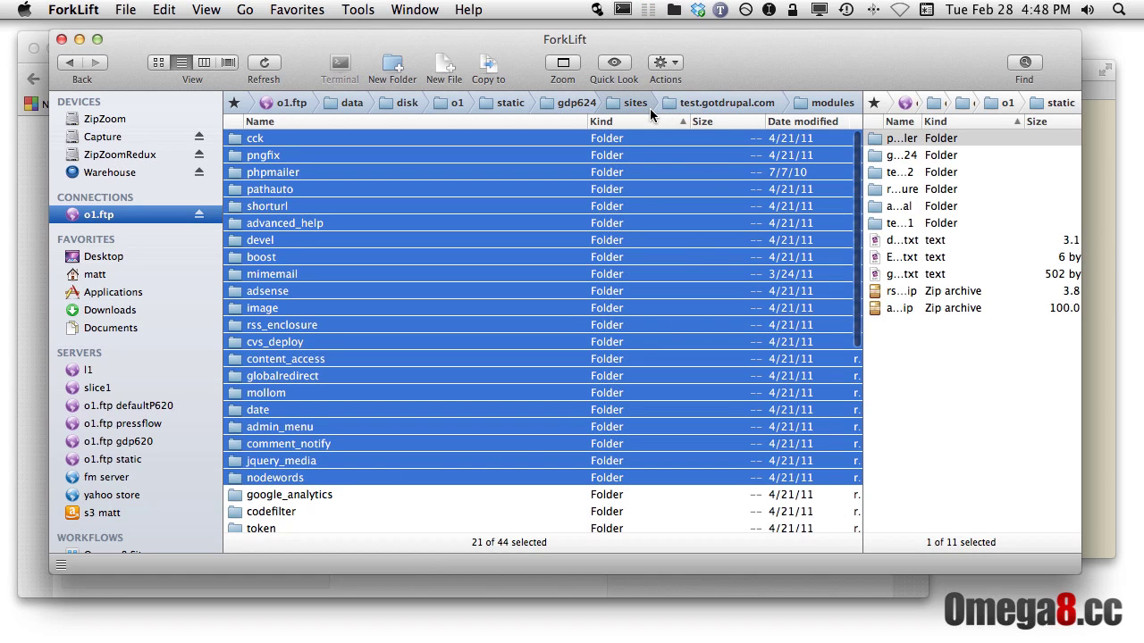
pyautogui.click(589, 109)
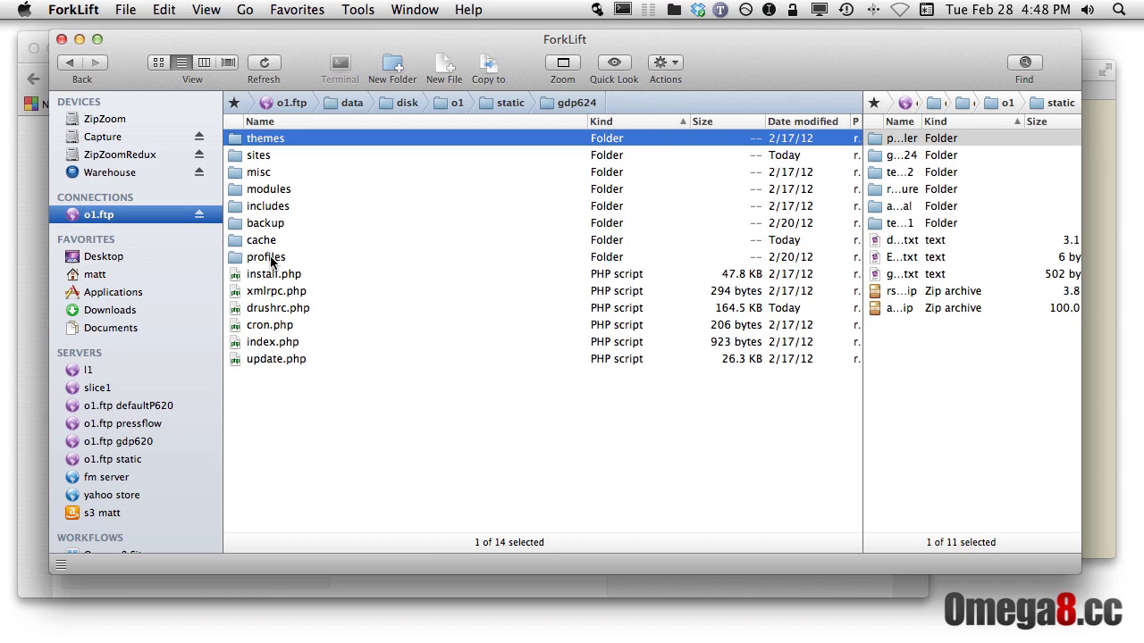
pyautogui.doubleClick(270, 257)
pyautogui.doubleClick(284, 138)
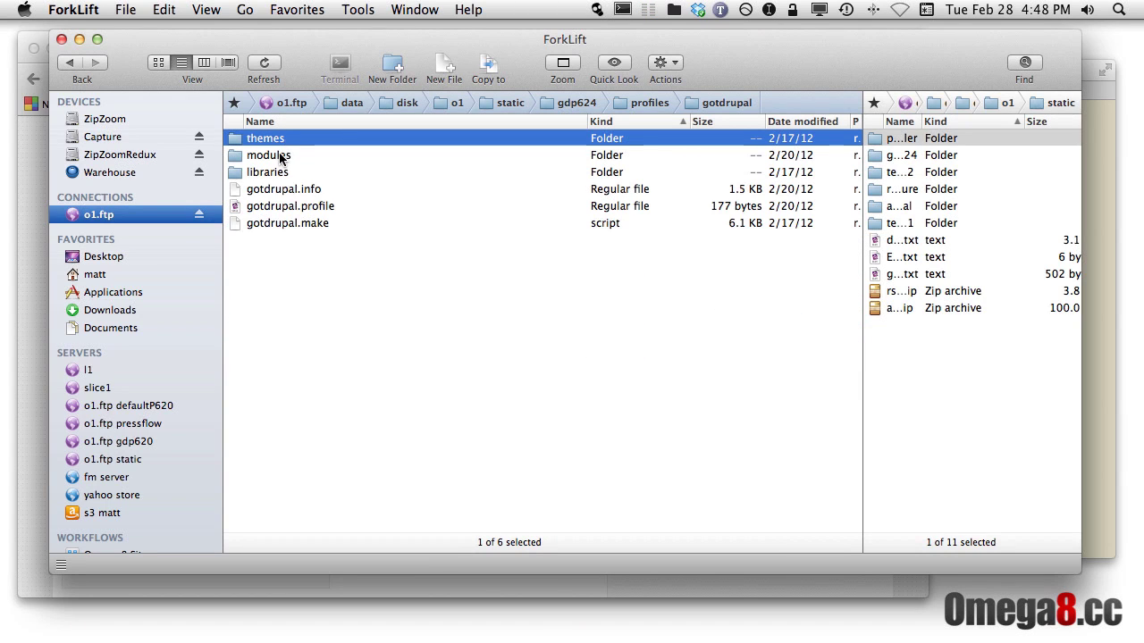
pyautogui.doubleClick(279, 156)
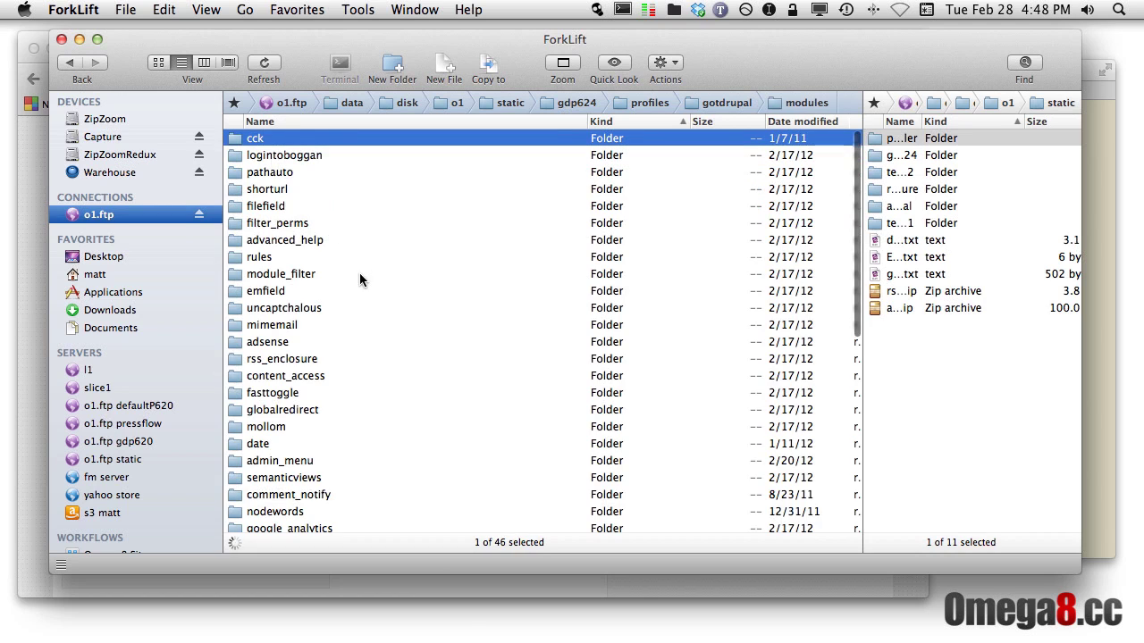
pyautogui.click(310, 173)
pyautogui.press('Down')
pyautogui.press('Down')
pyautogui.press('Down')
pyautogui.press('Down')
pyautogui.press('Down')
pyautogui.press('Down')
pyautogui.press('Down')
pyautogui.press('Down')
pyautogui.press('Down')
pyautogui.press('Down')
pyautogui.press('Down')
pyautogui.press('Down')
pyautogui.press('Down')
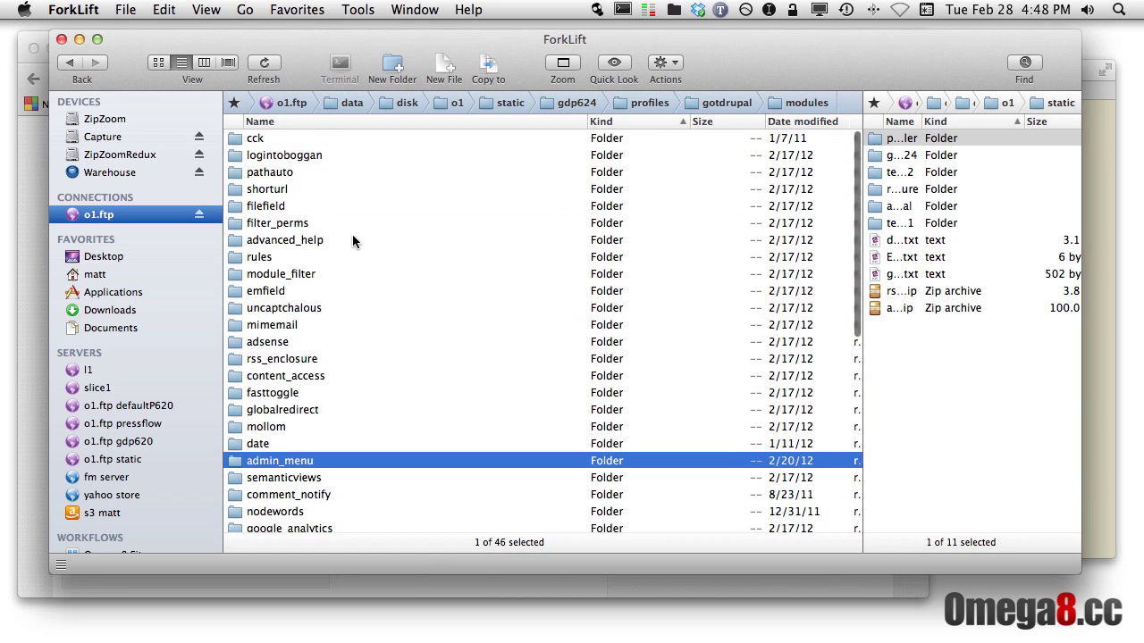
pyautogui.press('Up')
pyautogui.press('Up')
pyautogui.press('Up')
pyautogui.press('Up')
pyautogui.press('Up')
pyautogui.press('Up')
pyautogui.press('Up')
pyautogui.press('Up')
pyautogui.press('Up')
pyautogui.press('Up')
pyautogui.press('Up')
pyautogui.press('Up')
pyautogui.press('Up')
pyautogui.press('Up')
pyautogui.press('Up')
pyautogui.press('Up')
pyautogui.press('Up')
pyautogui.press('Up')
pyautogui.press('Up')
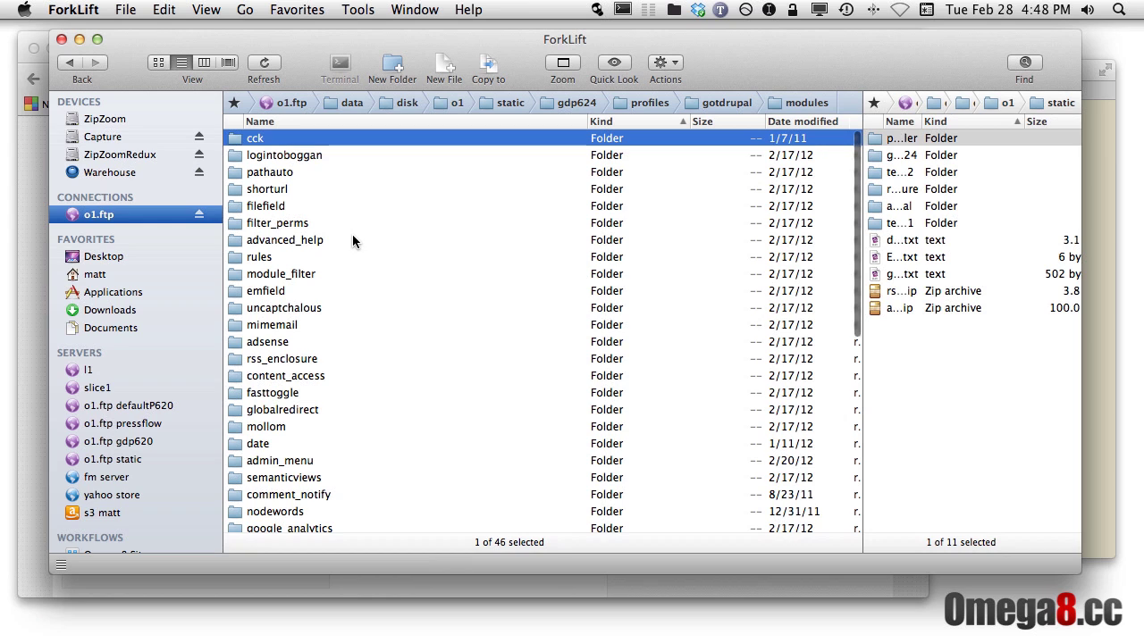
pyautogui.click(576, 103)
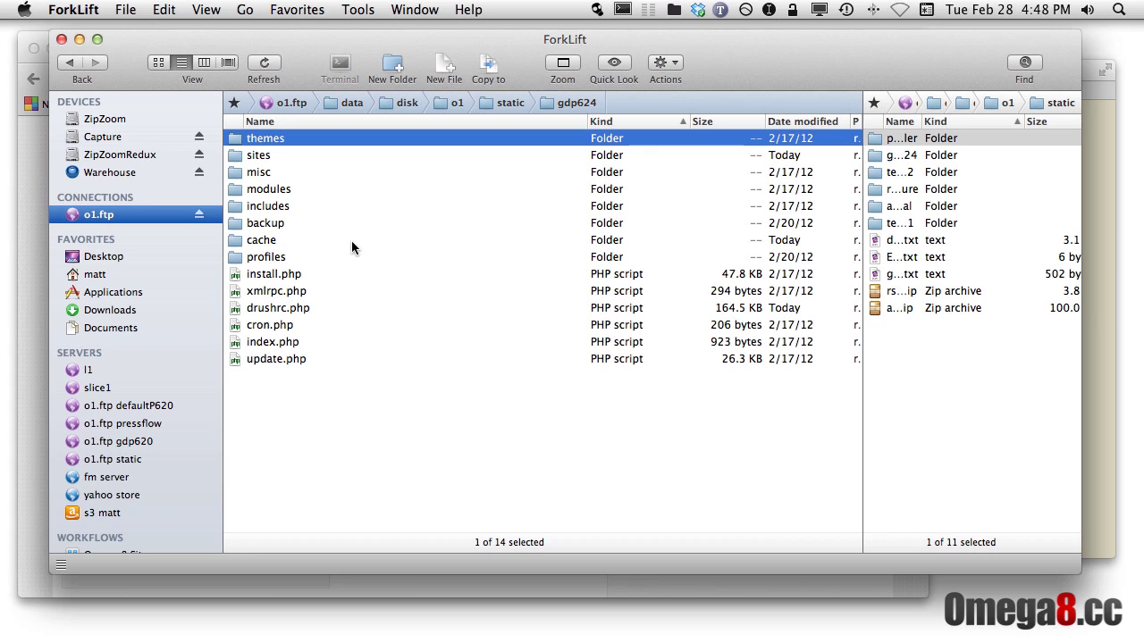
# Go up to the static folder, then descend into gdp624/sites/all and review its themes, libraries and modules
pyautogui.press('super+Up')
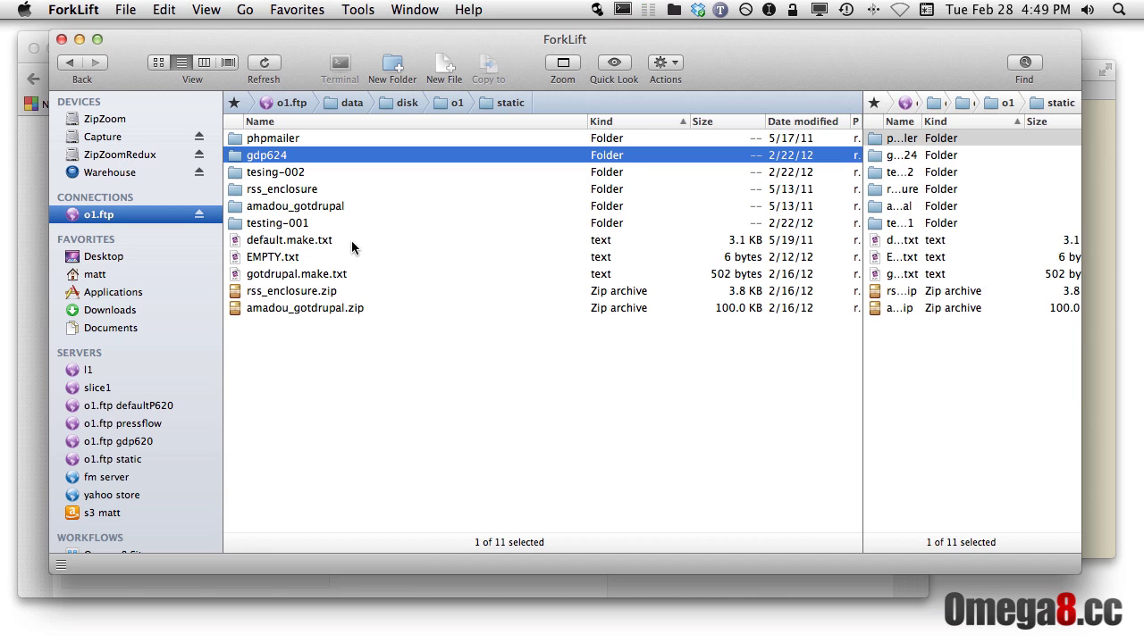
pyautogui.press('super+Down')
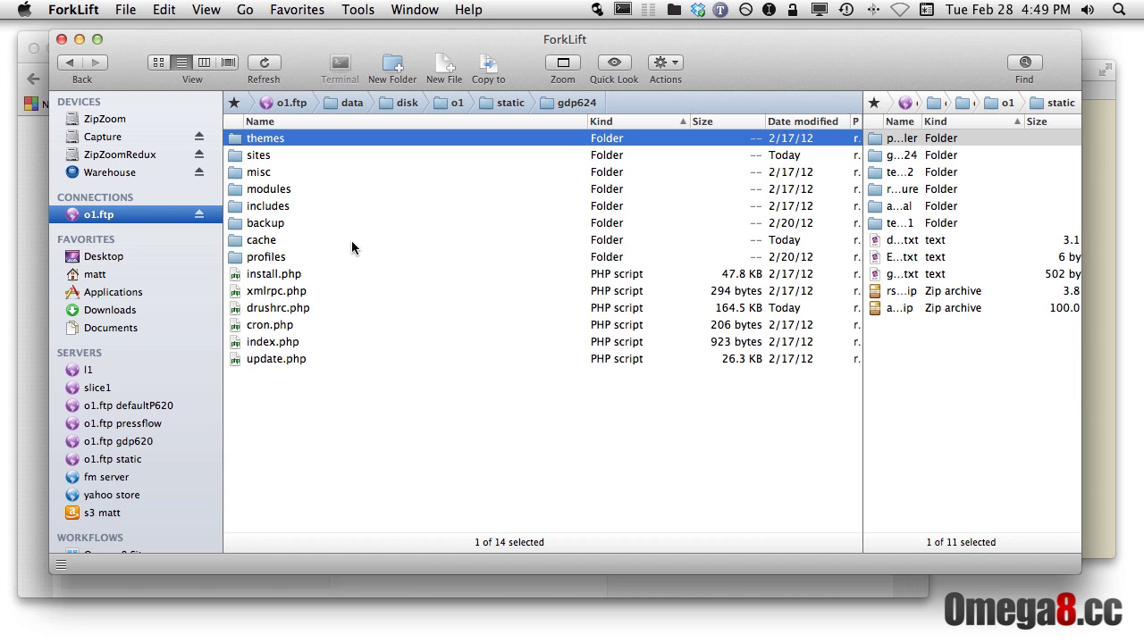
pyautogui.press('Down')
pyautogui.press('super+Down')
pyautogui.press('Down')
pyautogui.press('Down')
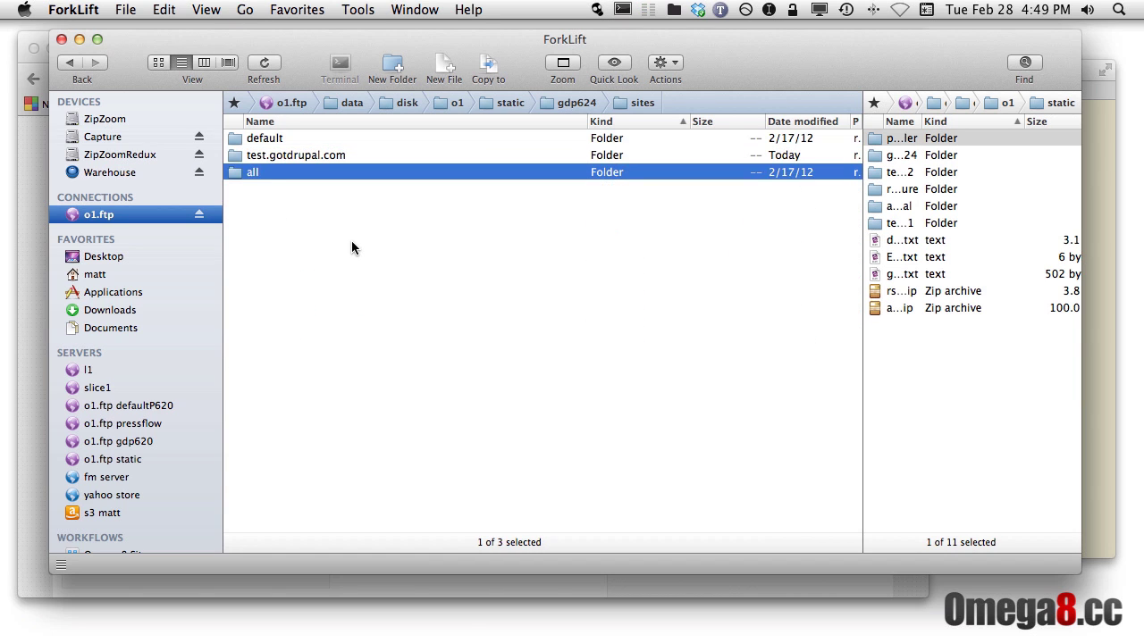
pyautogui.press('super+Down')
pyautogui.press('Down')
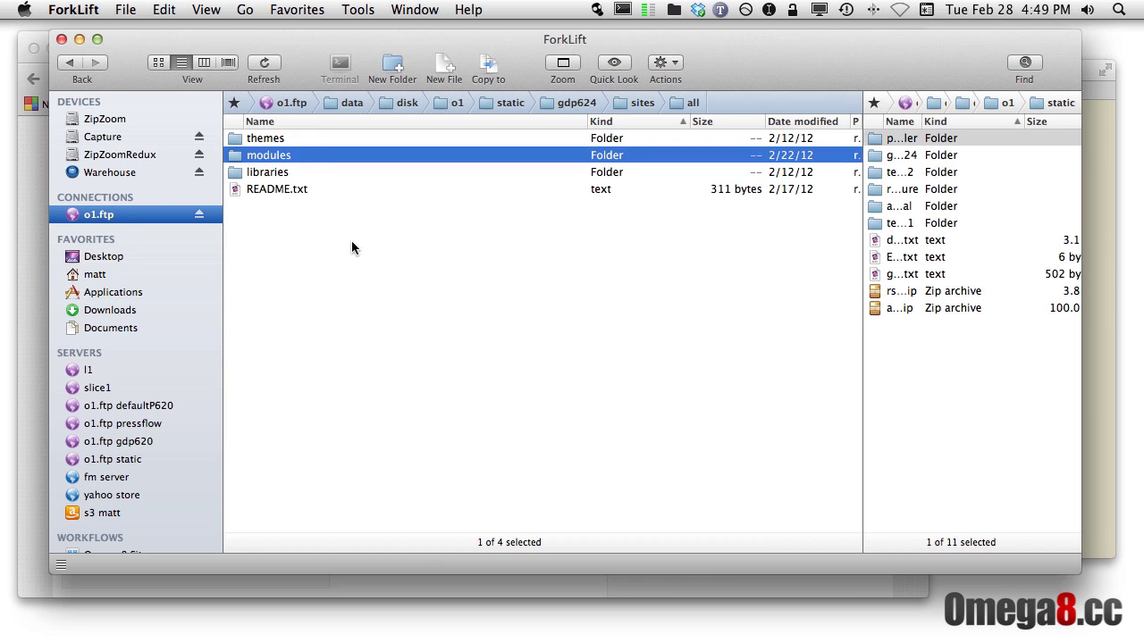
pyautogui.click(302, 141)
pyautogui.click(301, 173)
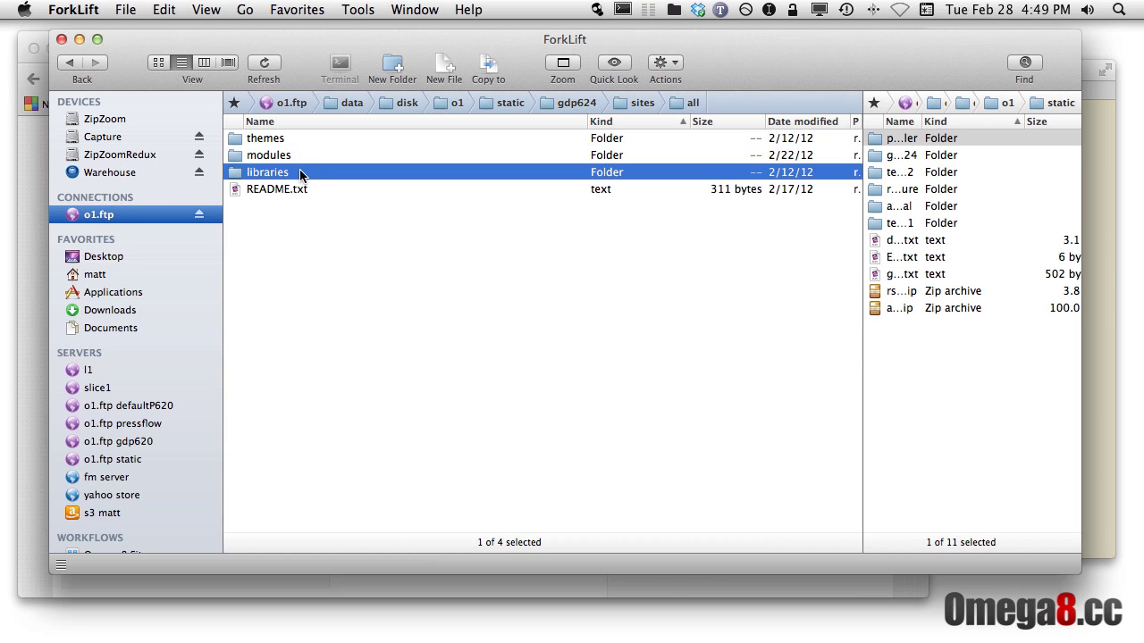
pyautogui.click(306, 157)
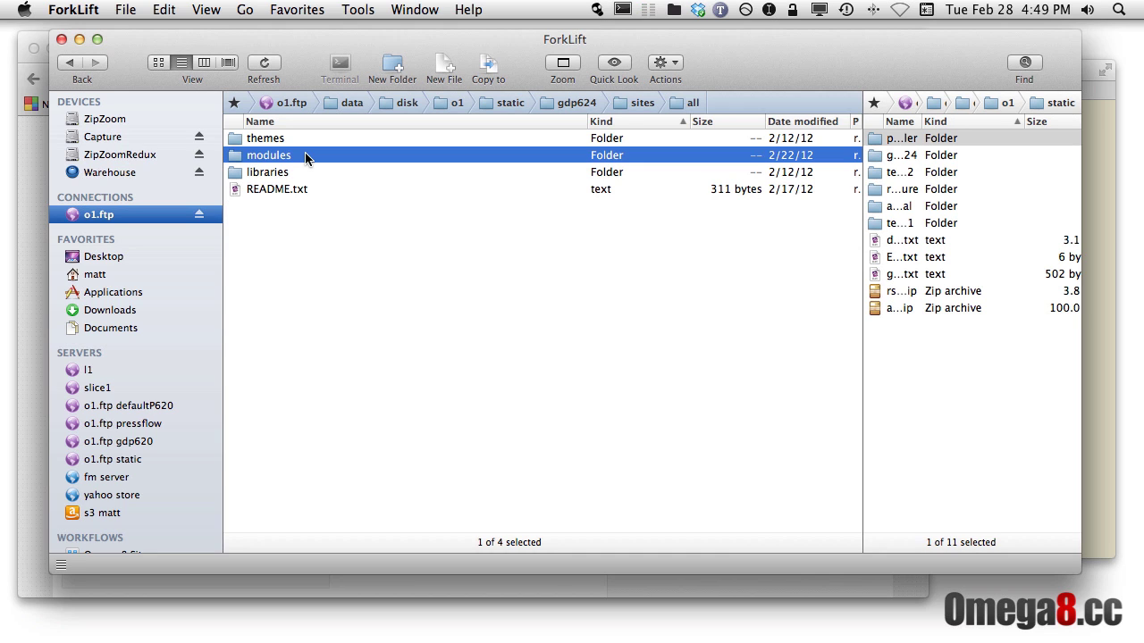
# Climb back up to the gdp624 folder and select its profiles folder
pyautogui.press('super+Up')
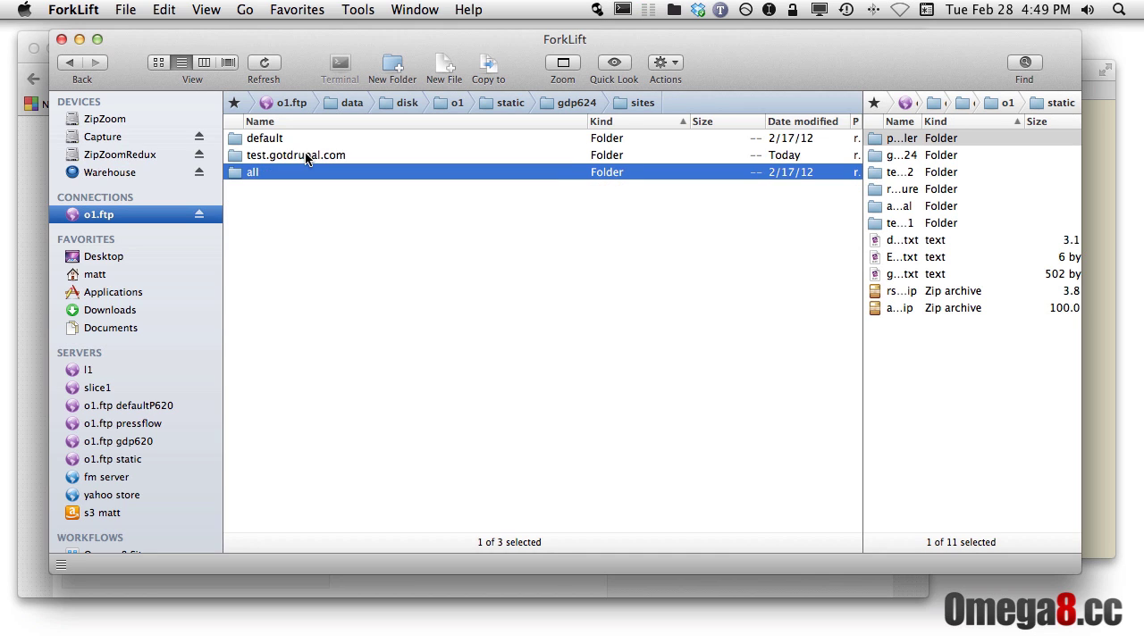
pyautogui.press('super+Up')
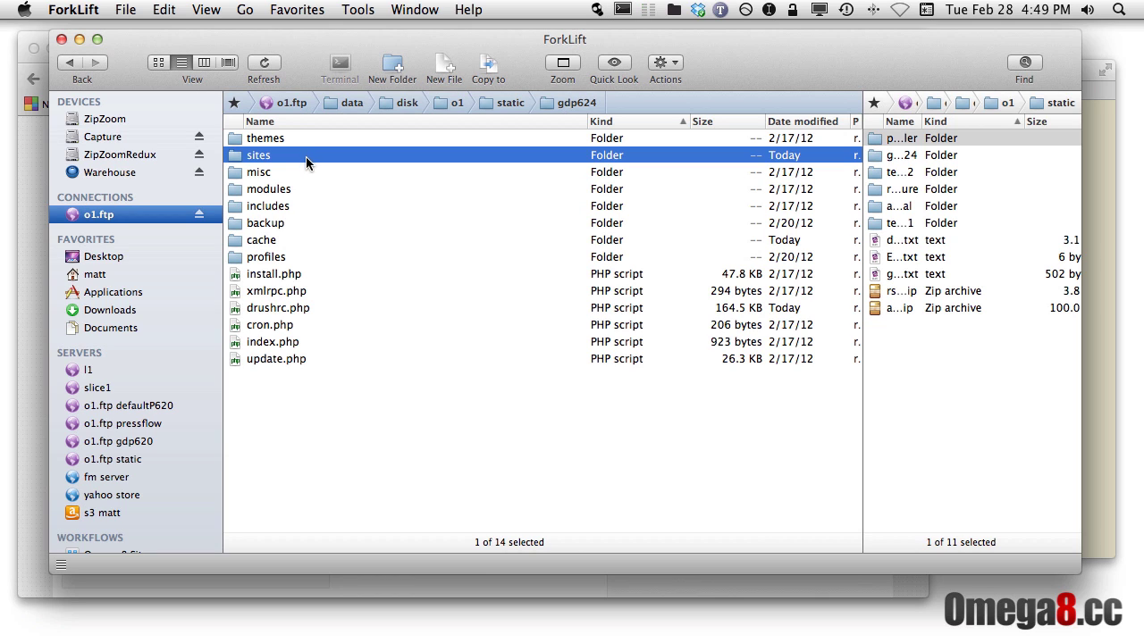
pyautogui.click(286, 260)
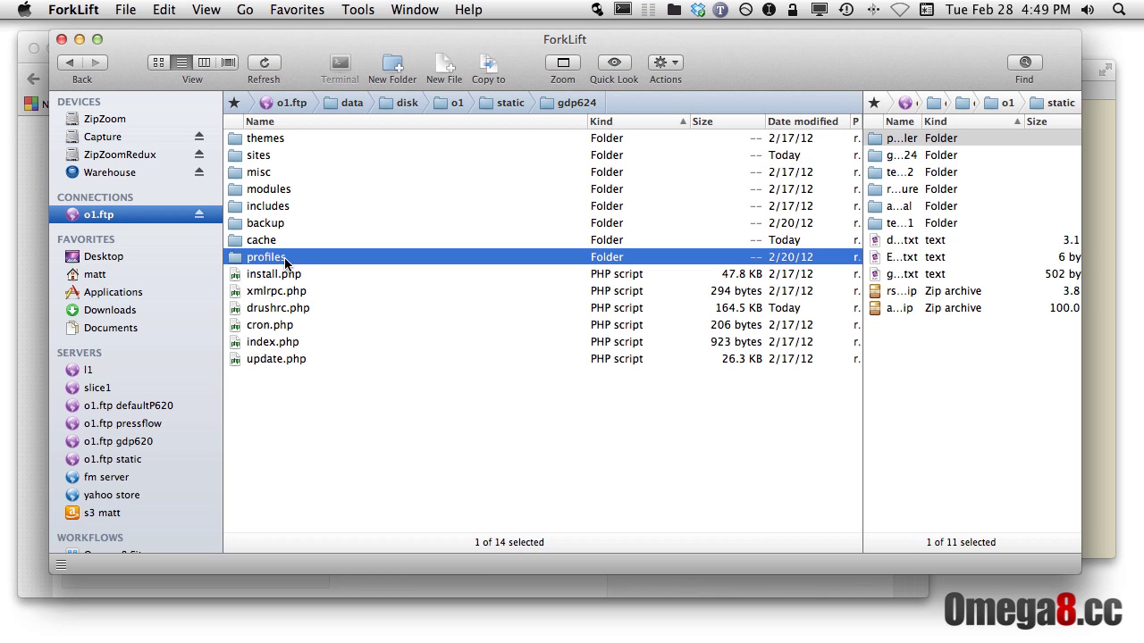